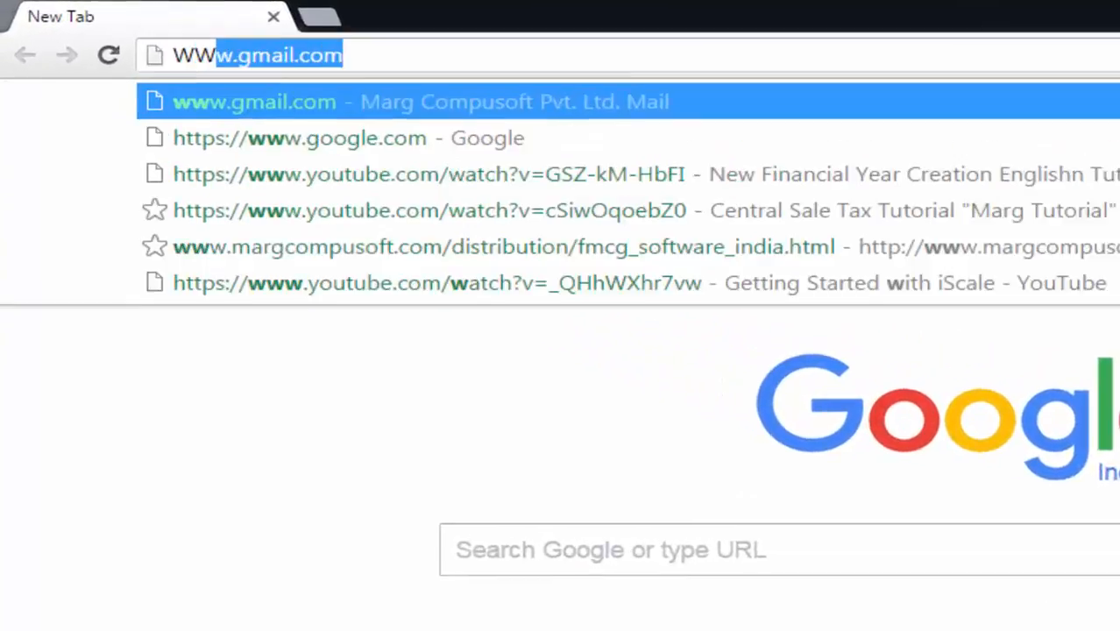
type("GOV.IN")
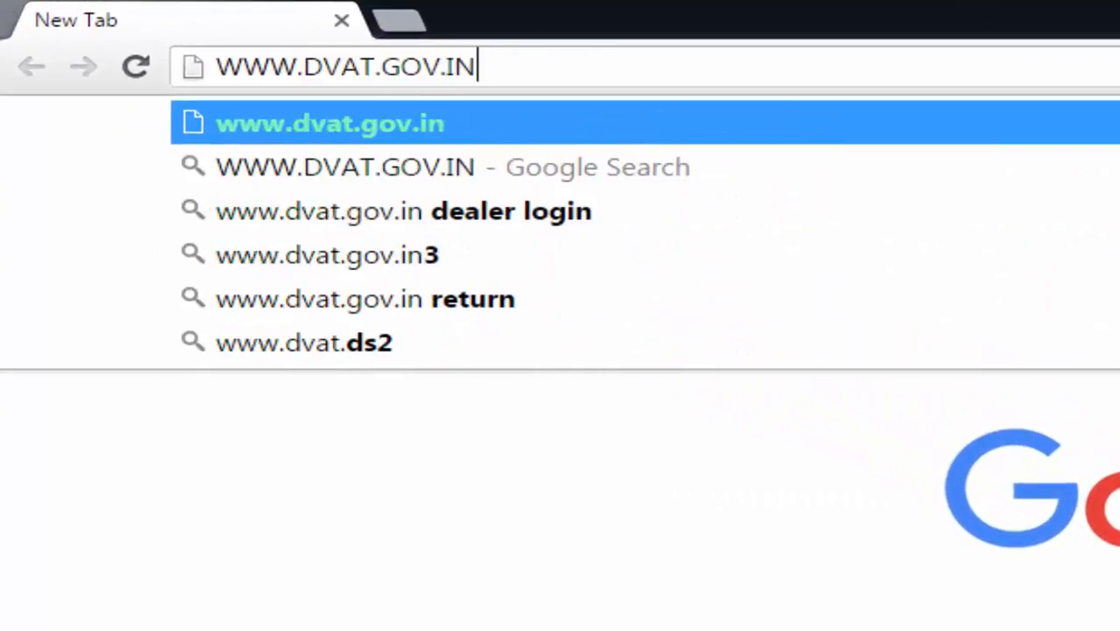
key("Return")
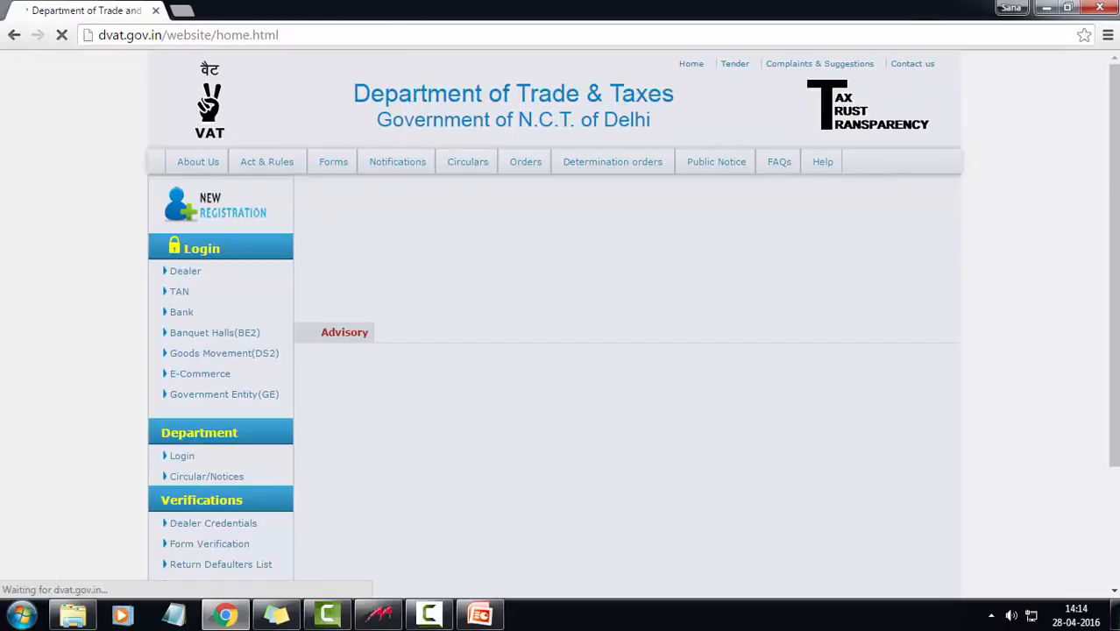
scroll(334, 213, "down", 2)
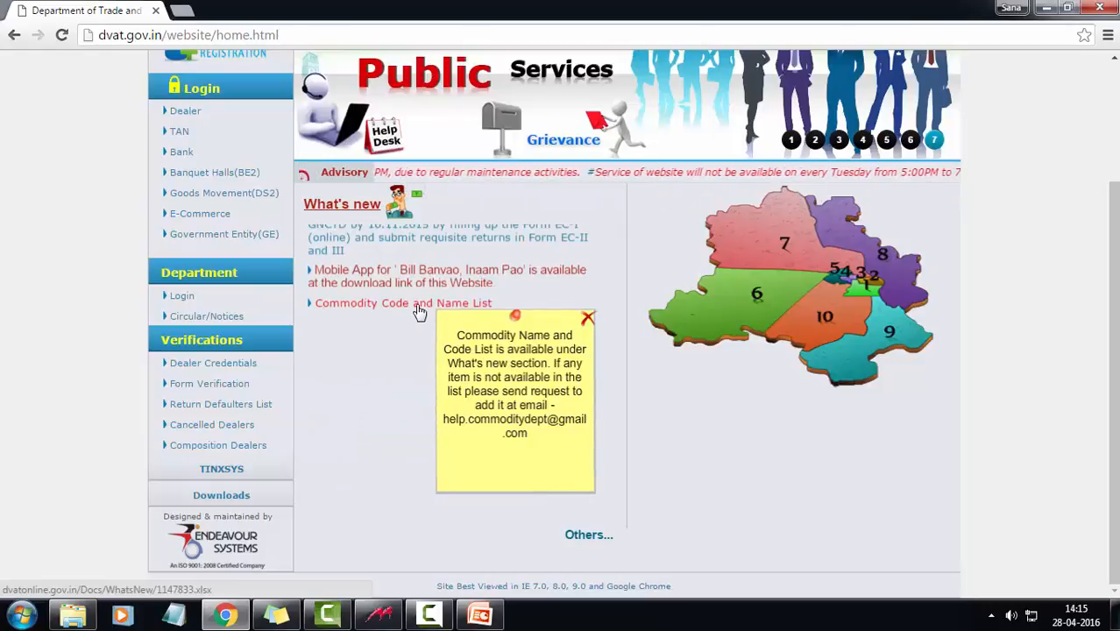
left_click(418, 305)
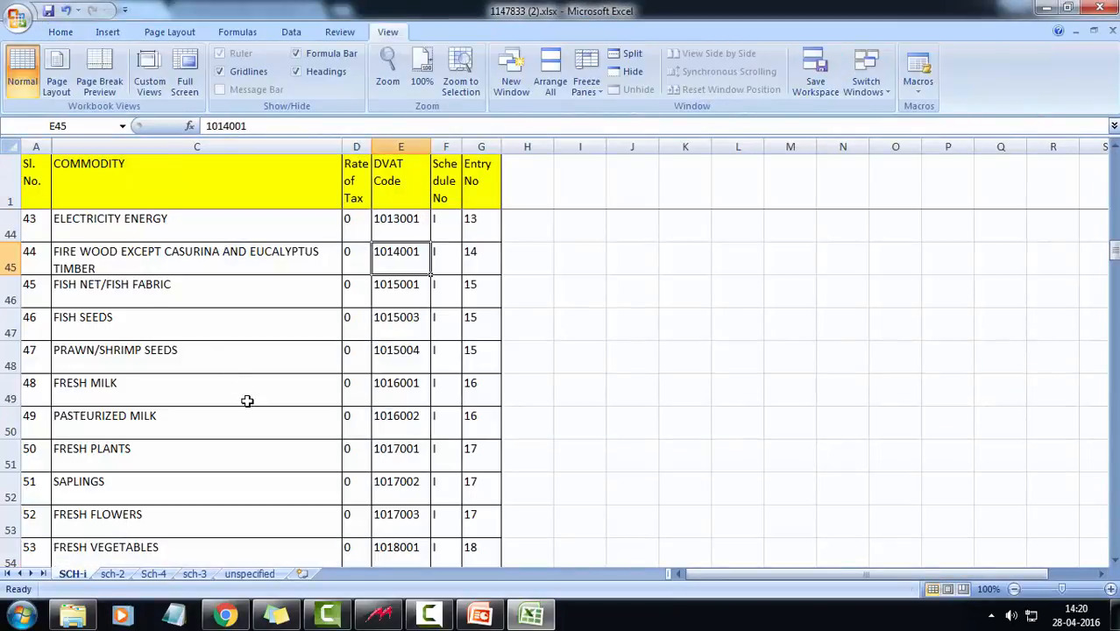
Examine the zero-rated commodities and their DVAT codes on the SCH-i sheet of the commodity list
scroll(251, 416, "down", 2)
scroll(250, 416, "down", 7)
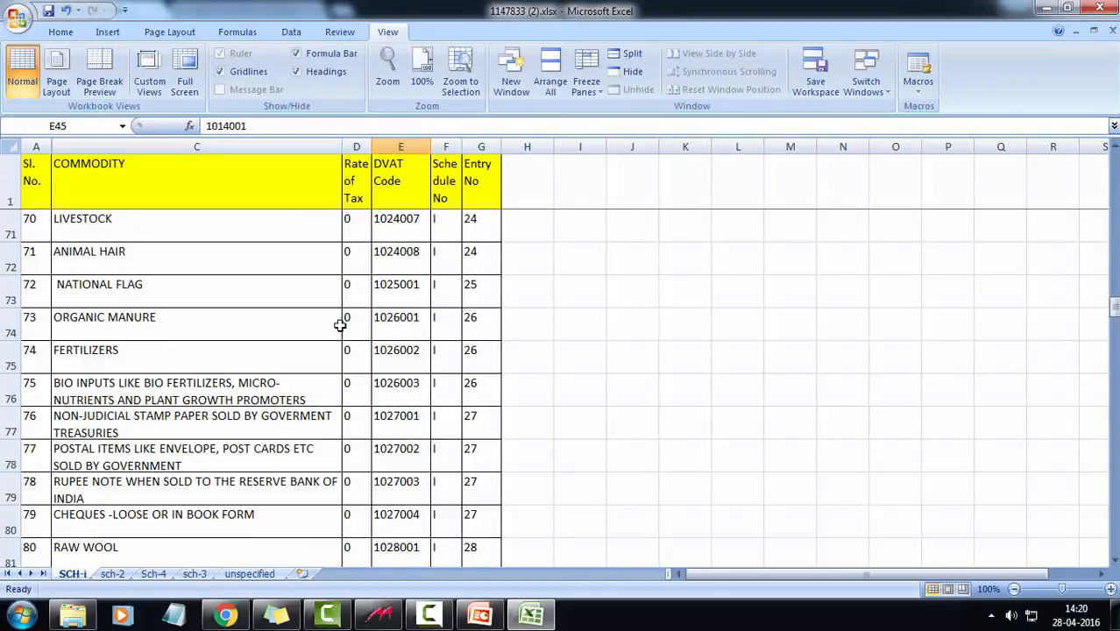
left_click(408, 233)
left_click_drag(407, 232, 417, 561)
Examine the tax rates and DVAT codes of the commodities on the sch-2 sheet
left_click(112, 574)
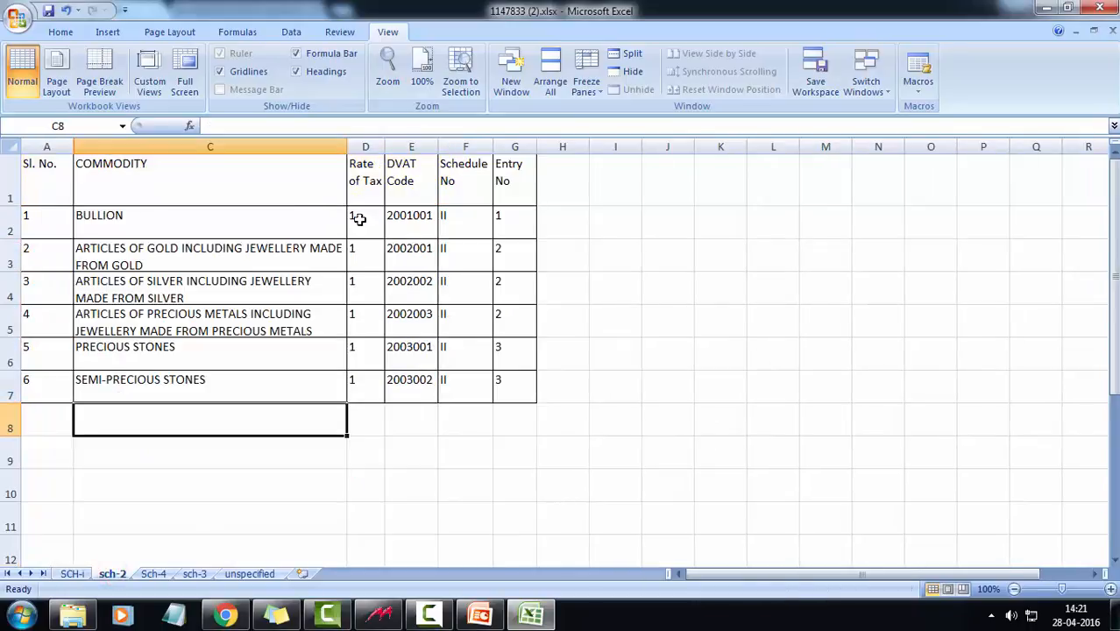
left_click_drag(365, 257, 375, 392)
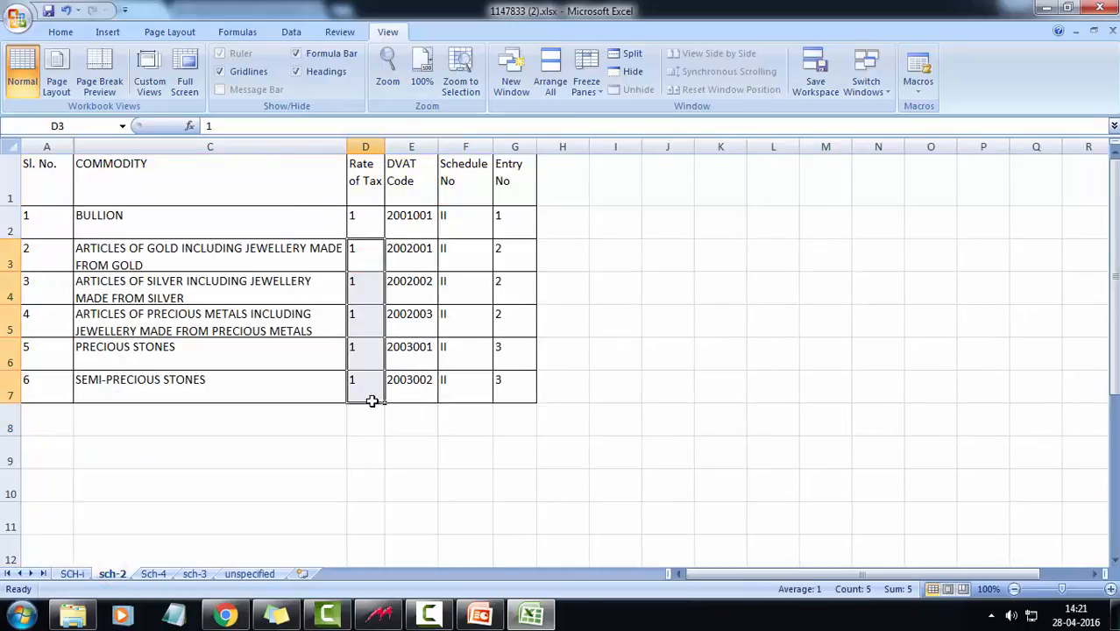
left_click_drag(426, 210, 438, 396)
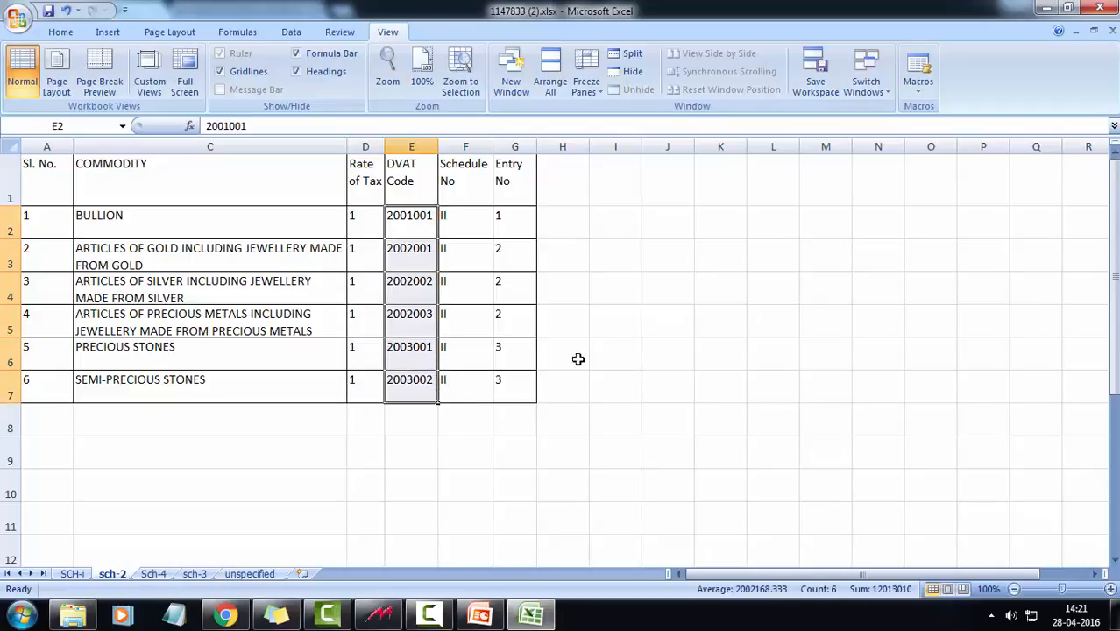
Examine the commodities, tax rates and DVAT codes on the sch-3 sheet
left_click(195, 574)
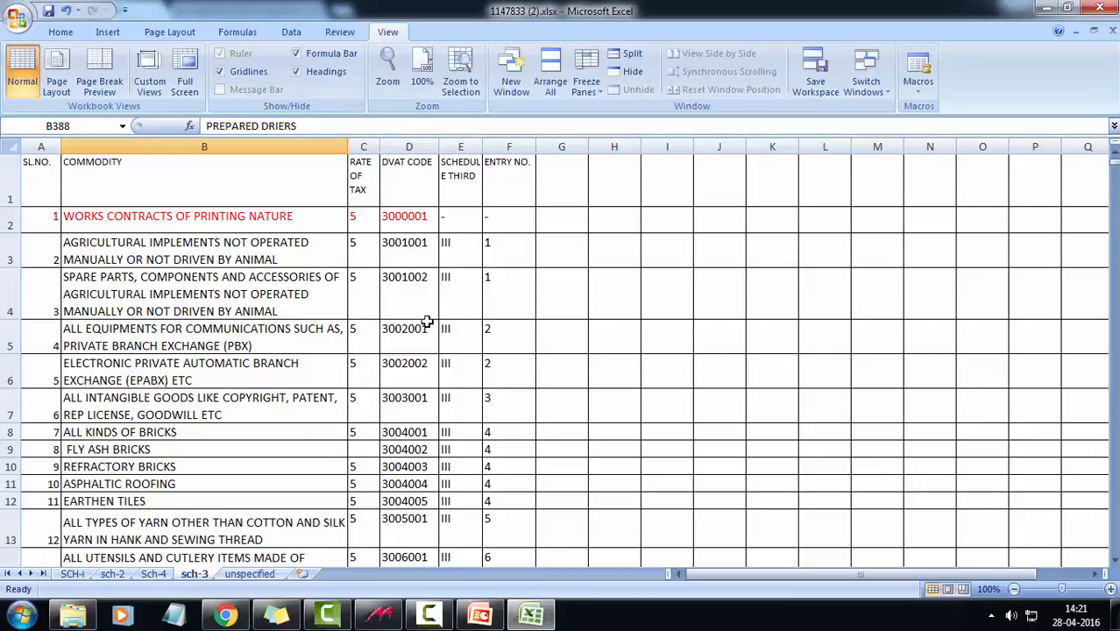
scroll(362, 347, "down", 1)
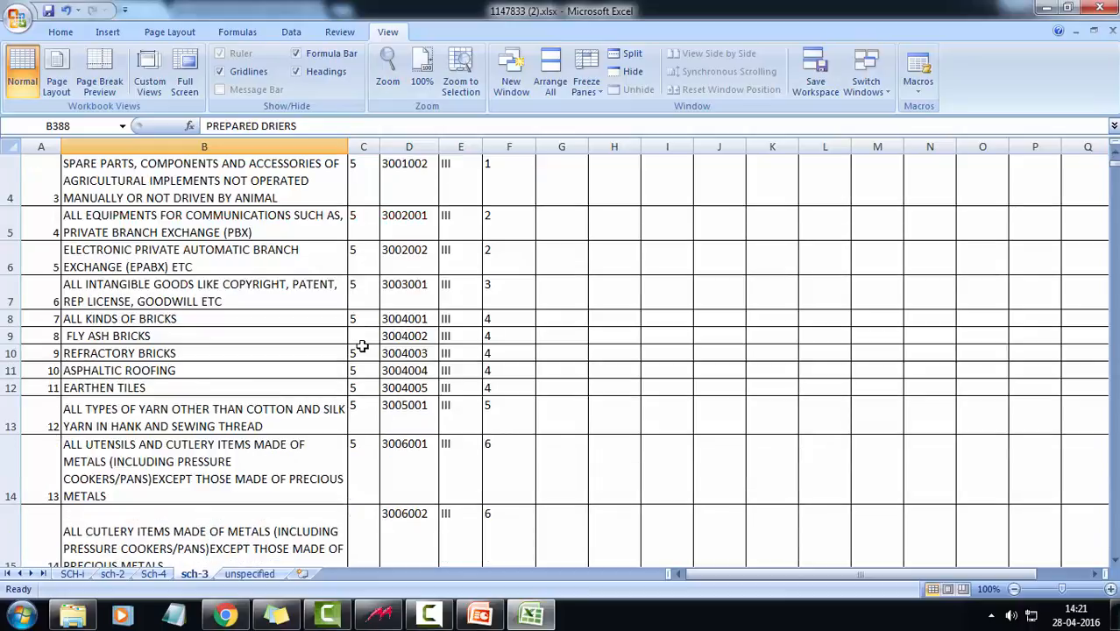
scroll(362, 347, "down", 3)
scroll(362, 344, "up", 4)
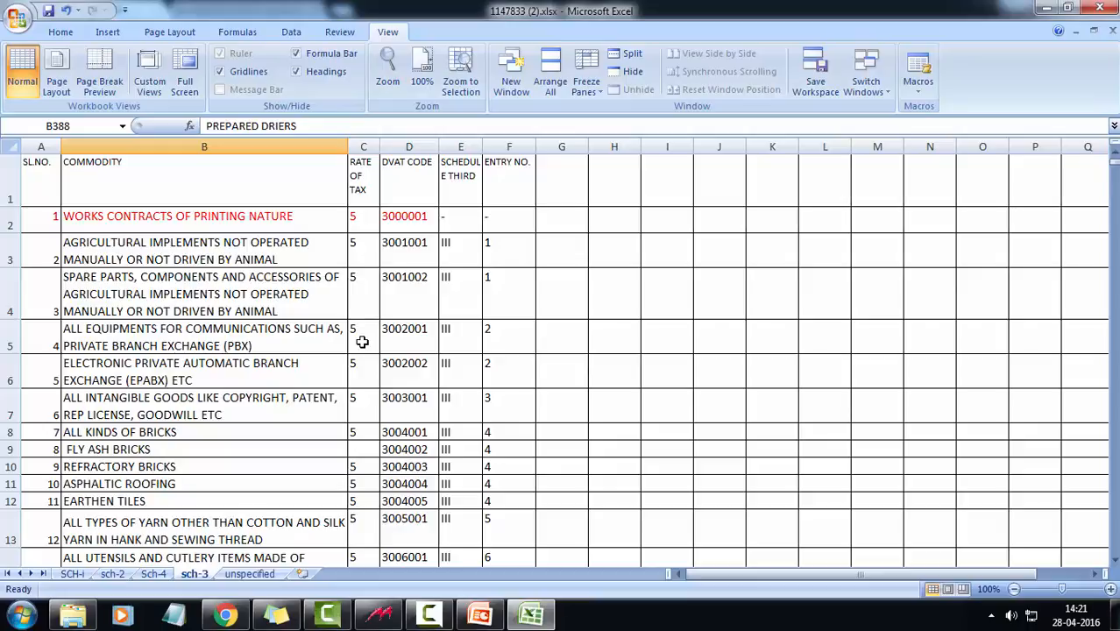
Switch to Marg ERP and open the Control Room's settings search
left_click(378, 615)
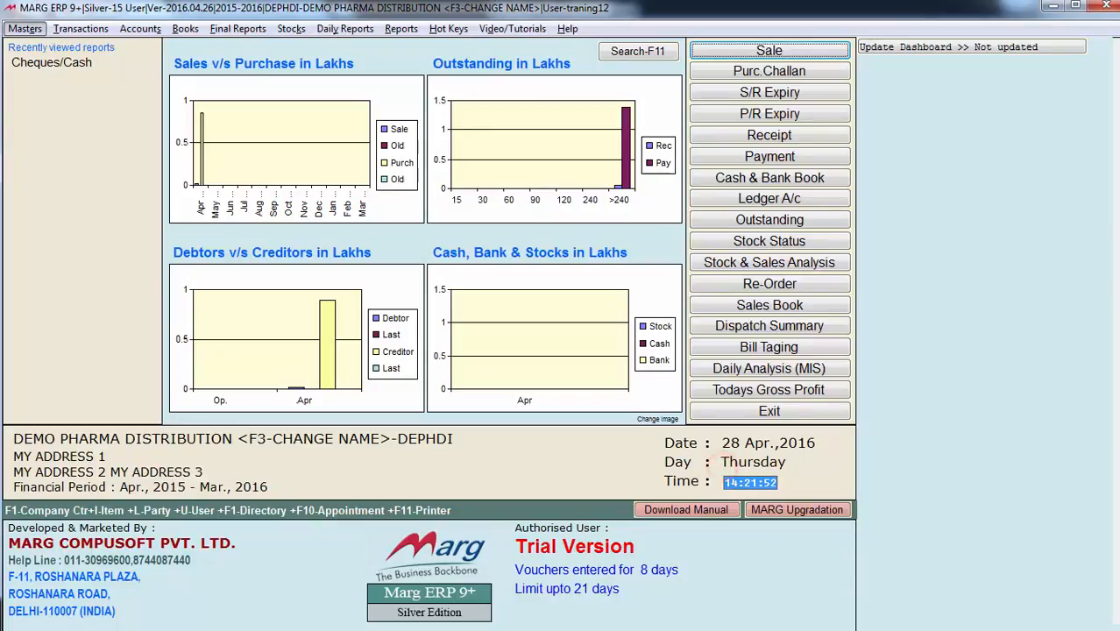
key("alt+m")
key("Up")
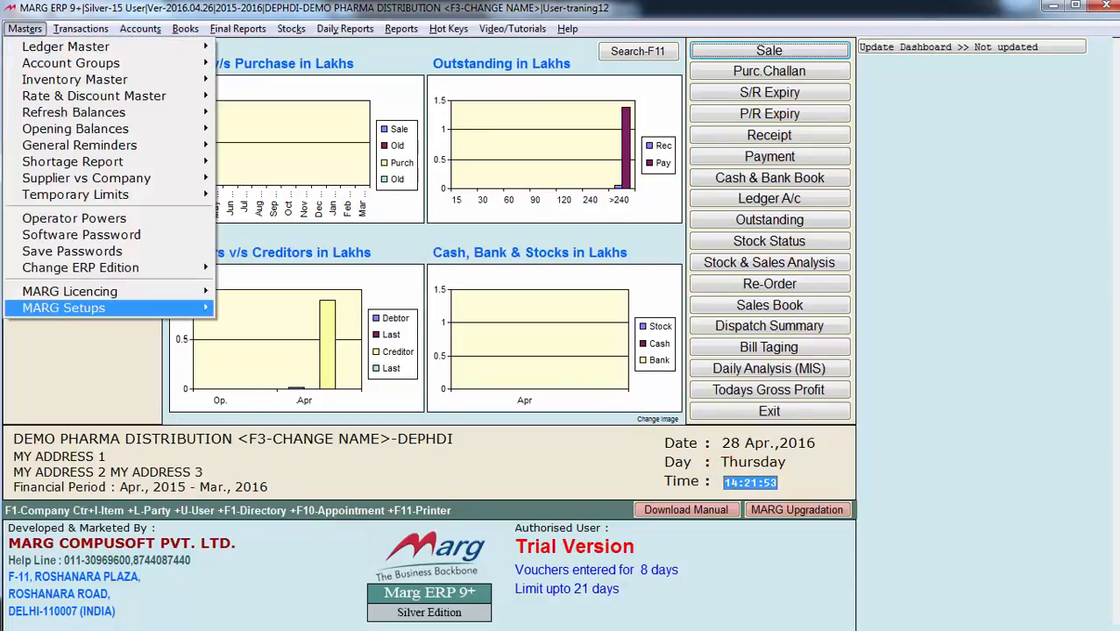
key("Right")
key("Return")
key("Return")
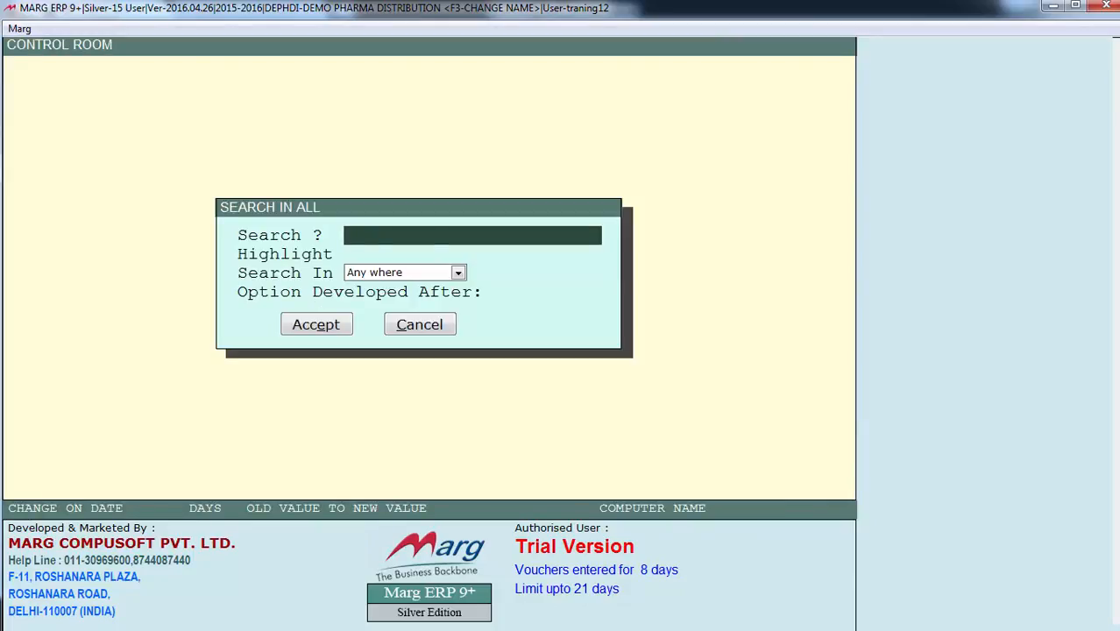
Search all Control Room settings for COMMODITY
type("COMMODITY")
key("Return")
key("Return")
key("Return")
key("Return")
key("Return")
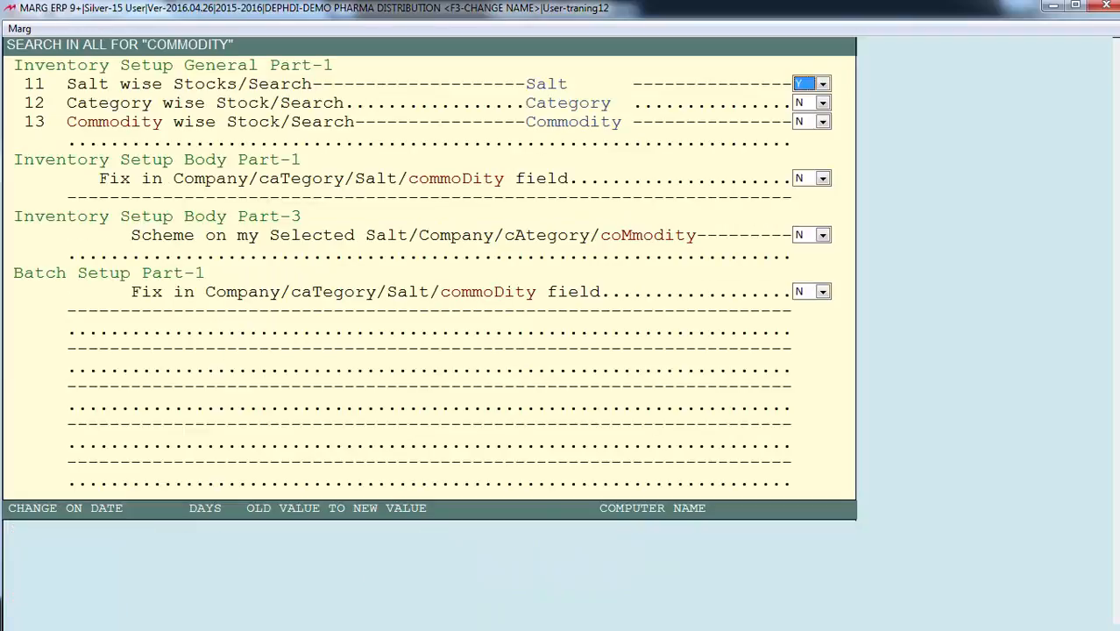
Enable the Commodity wise Stock/Search option in Inventory Setup General Part-1 and leave the Control Room
key("Return")
key("Return")
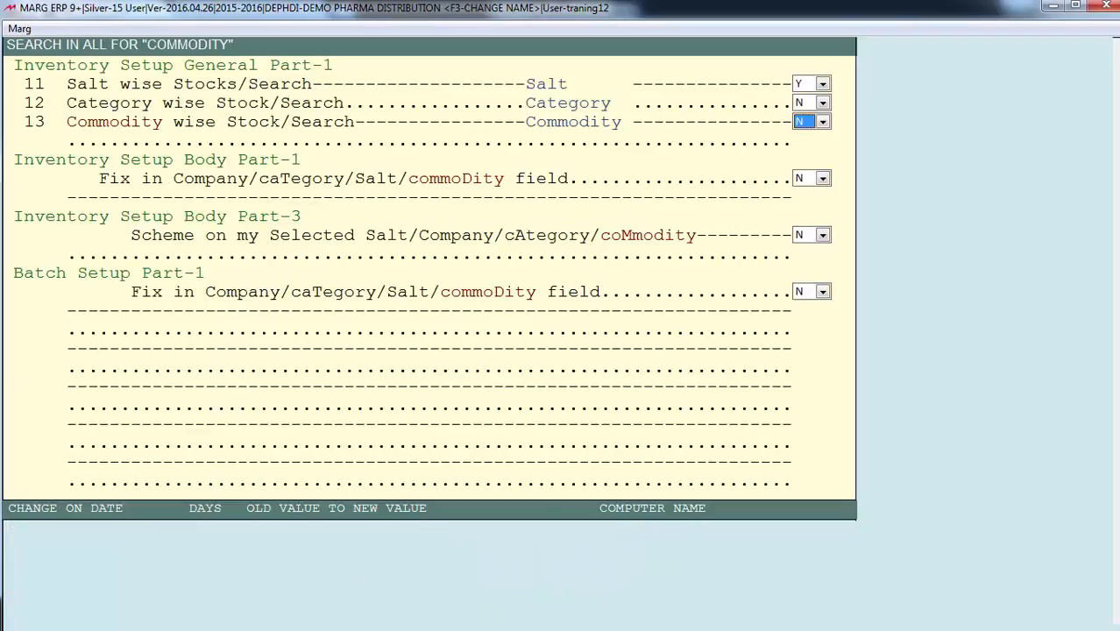
key("space")
key("Down")
key("Return")
key("Return")
key("Escape")
Open the Commodity Master among the inventory masters and start a new commodity record
key("Down")
key("Right")
key("Down")
key("Down")
key("Down")
key("Down")
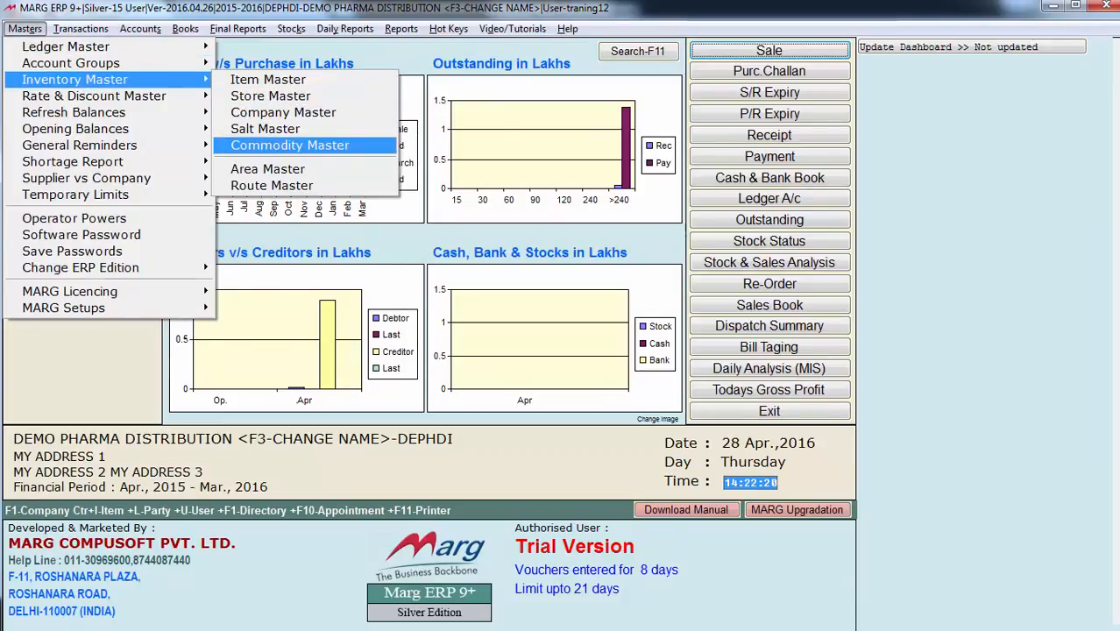
key("Return")
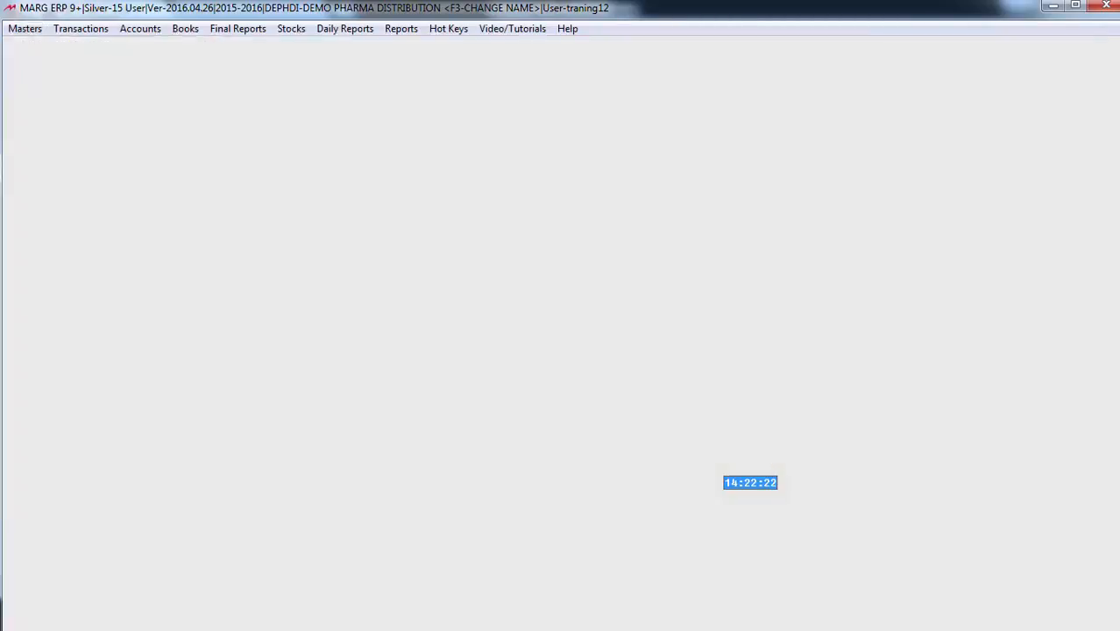
key("alt+Tab")
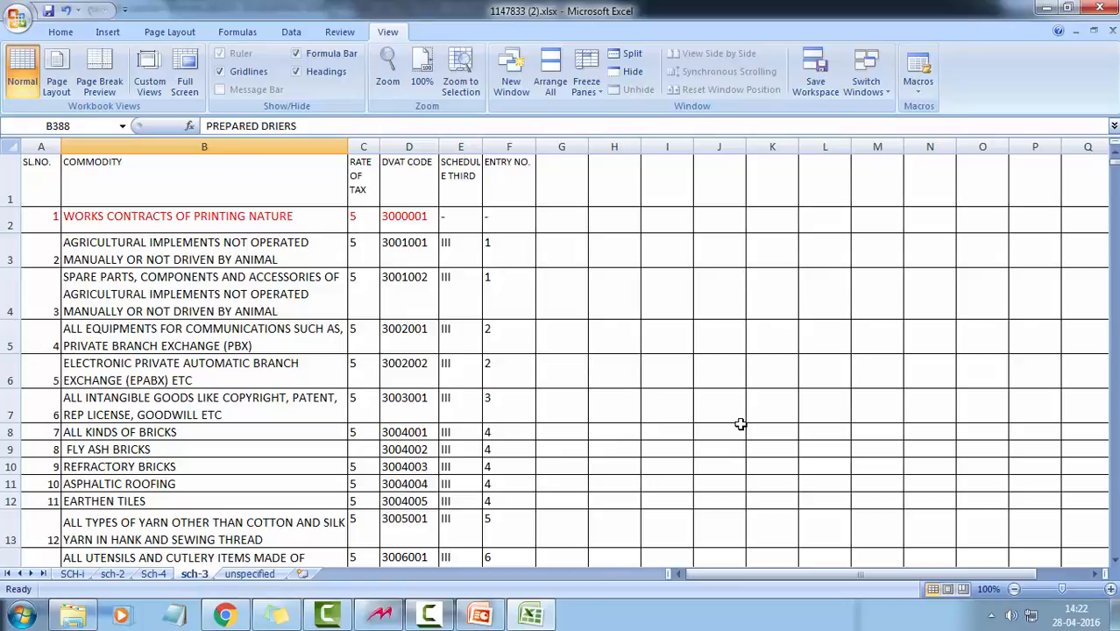
key("alt+Tab")
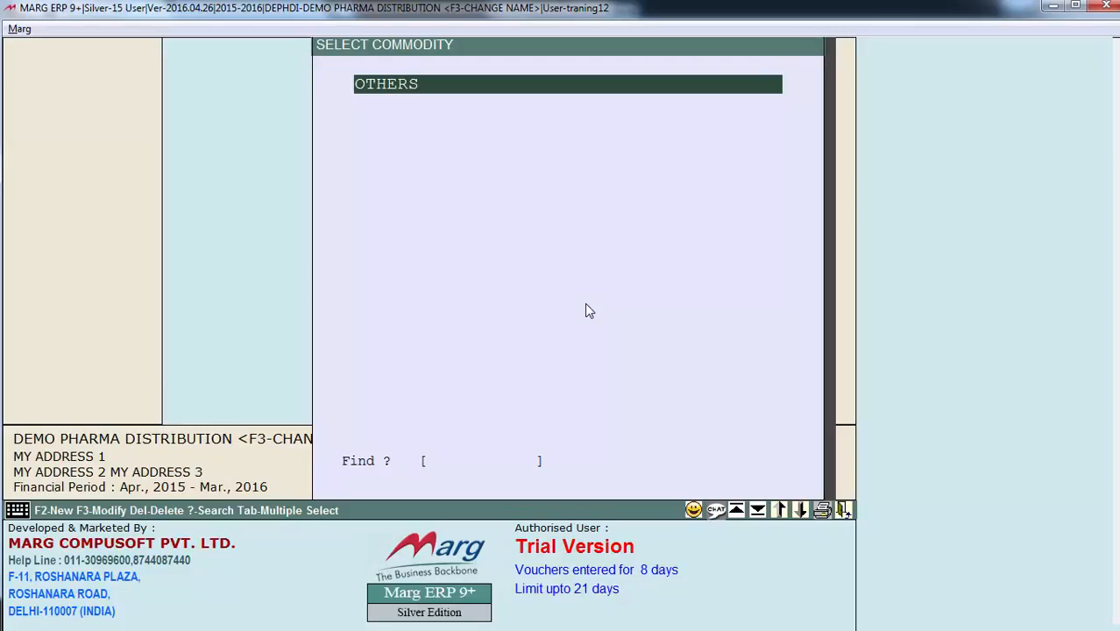
key("F2")
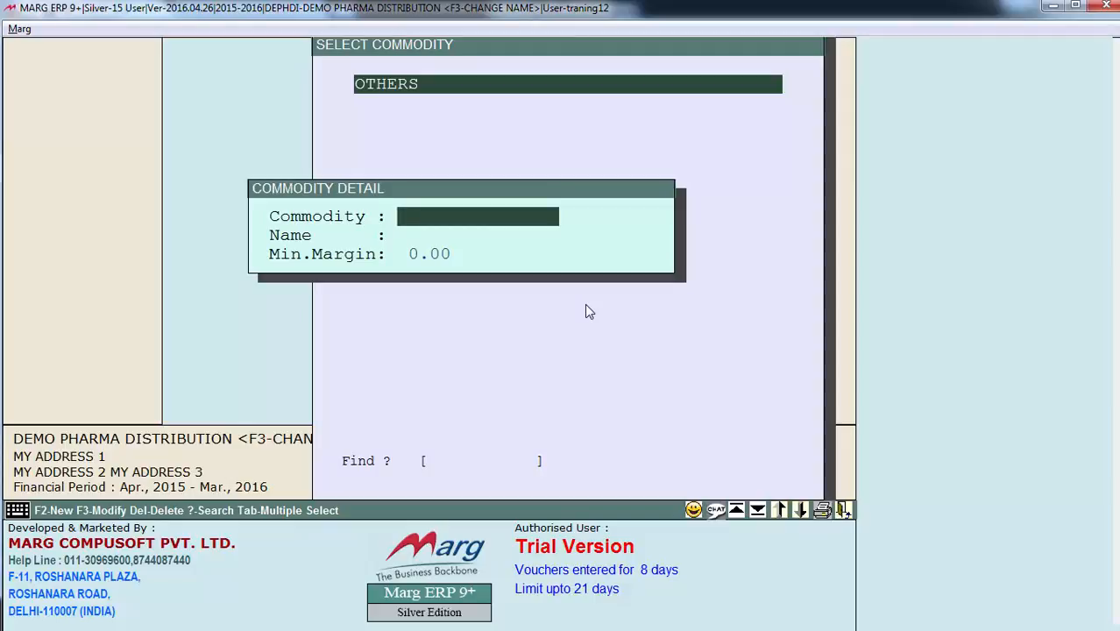
Switch to the Excel commodity list, find MEDICINE on the sch-3 sheet and highlight the DRUGS & MEDICINES cell in yellow
key("alt+Tab")
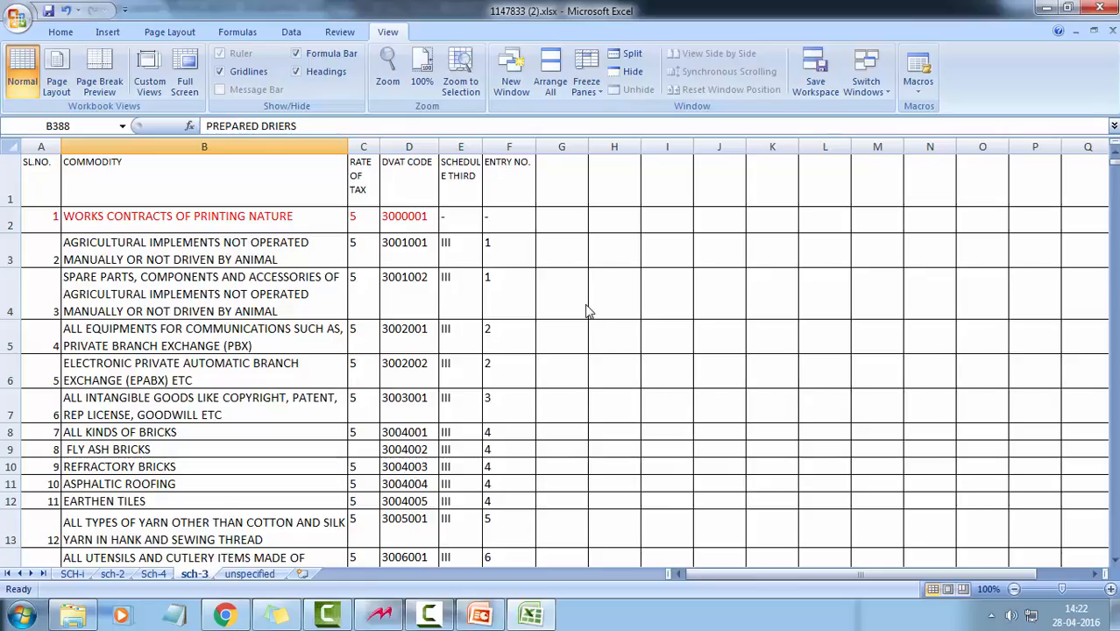
left_click(194, 574)
key("ctrl+f")
type("MEDICINE")
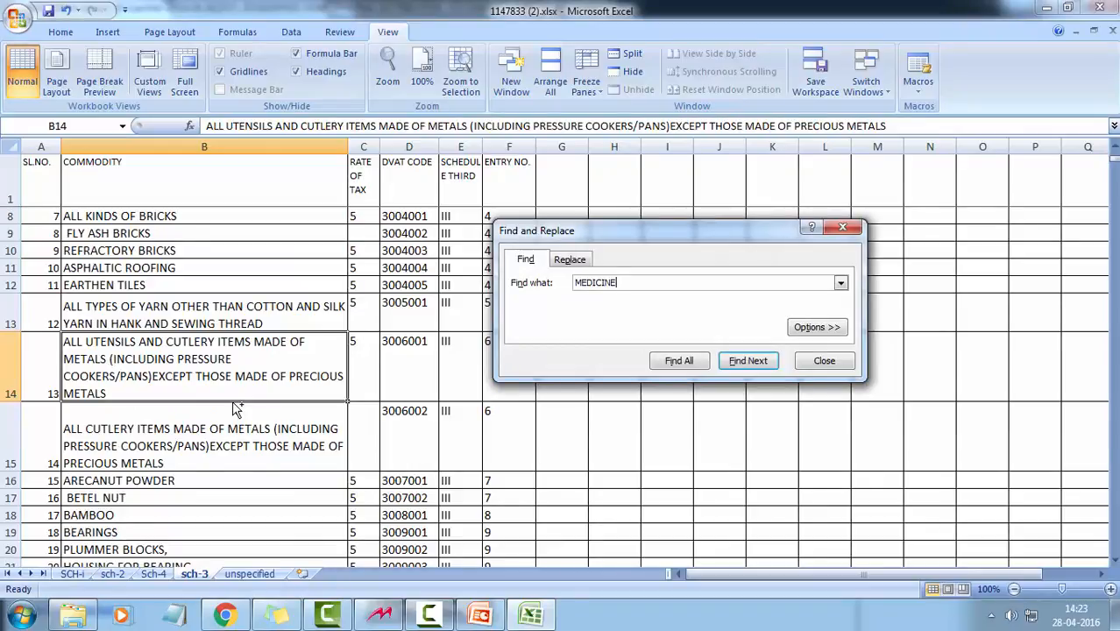
key("Return")
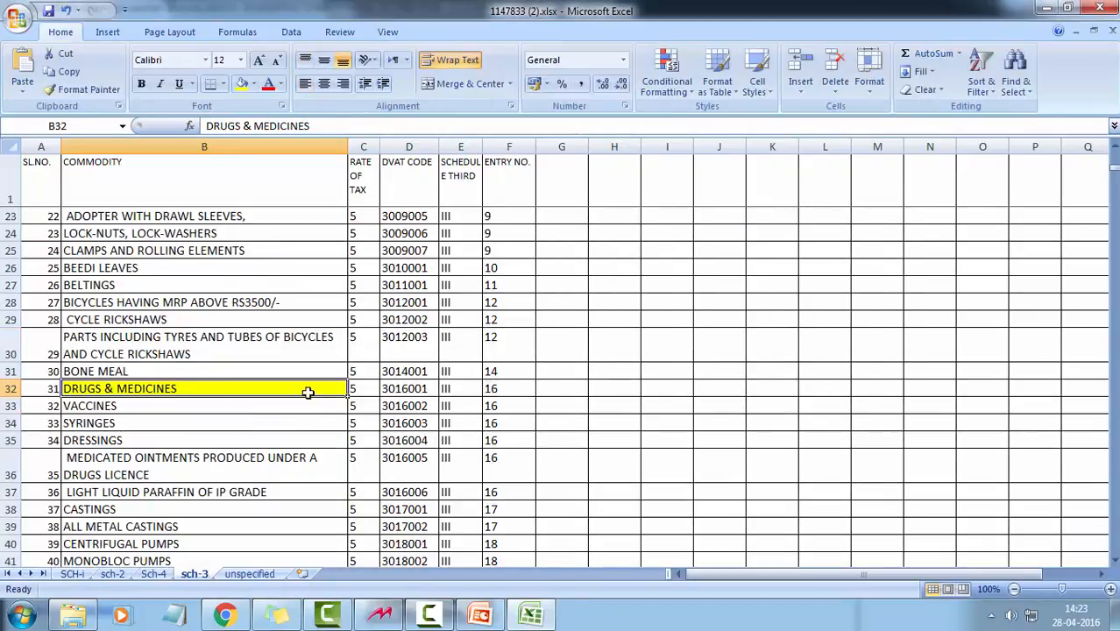
Highlight the DVAT code cell for DRUGS & MEDICINES in yellow and copy its code 3016001
left_click(419, 388)
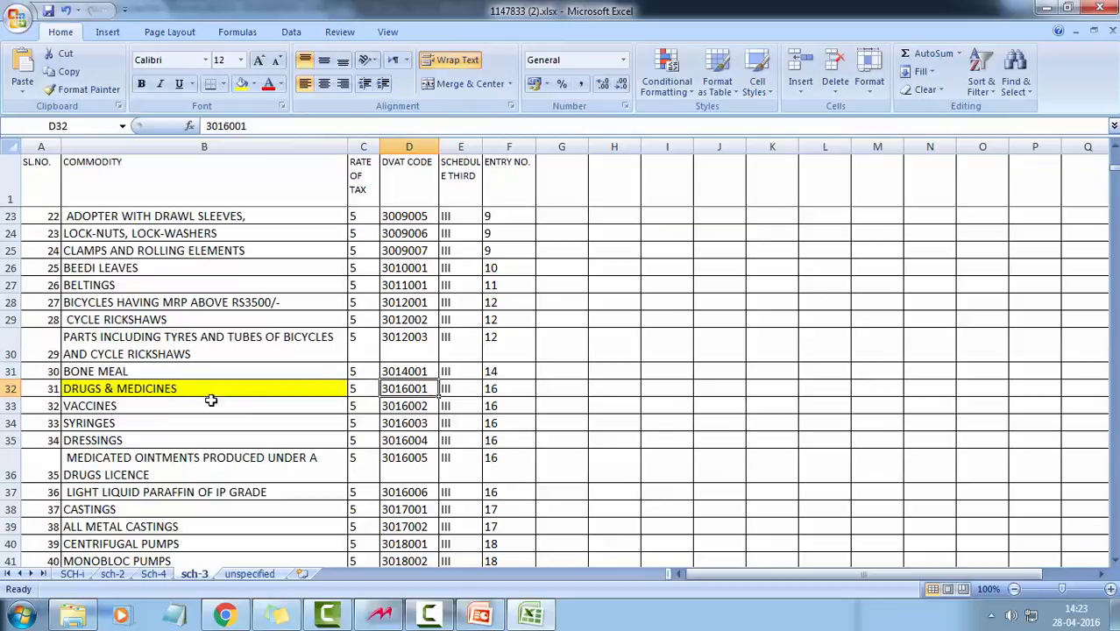
left_click(418, 386)
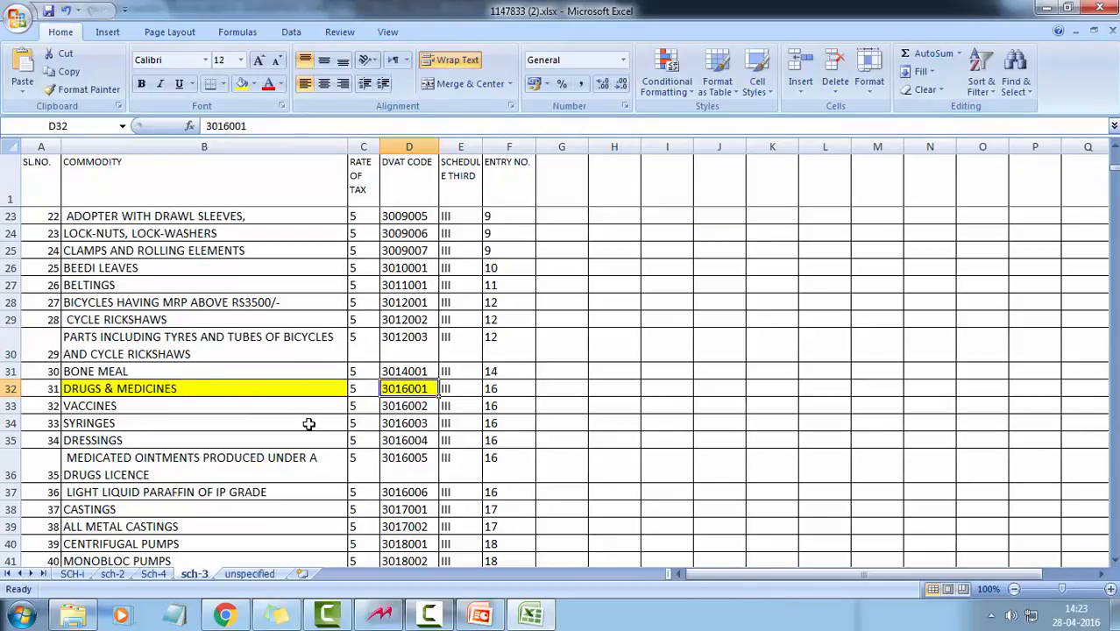
double_click(420, 388)
left_click_drag(429, 390, 372, 388)
key("ctrl+c")
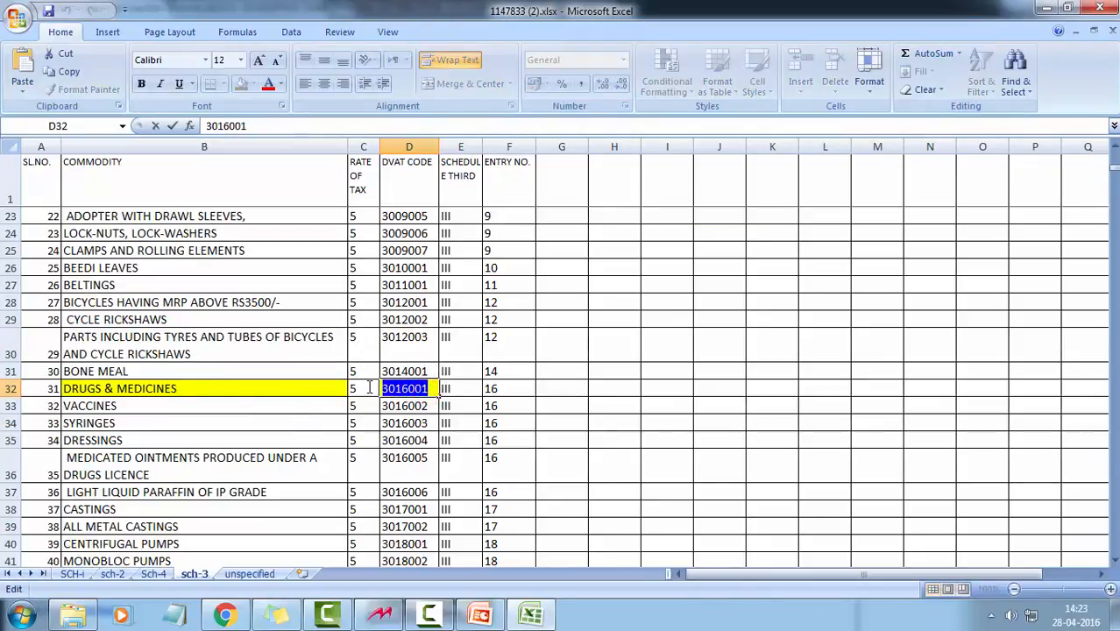
Switch to Marg ERP and save the new commodity with code 3016001 and name DRUGS & MEDICINES
left_click(446, 611)
key("ctrl+v")
key("Return")
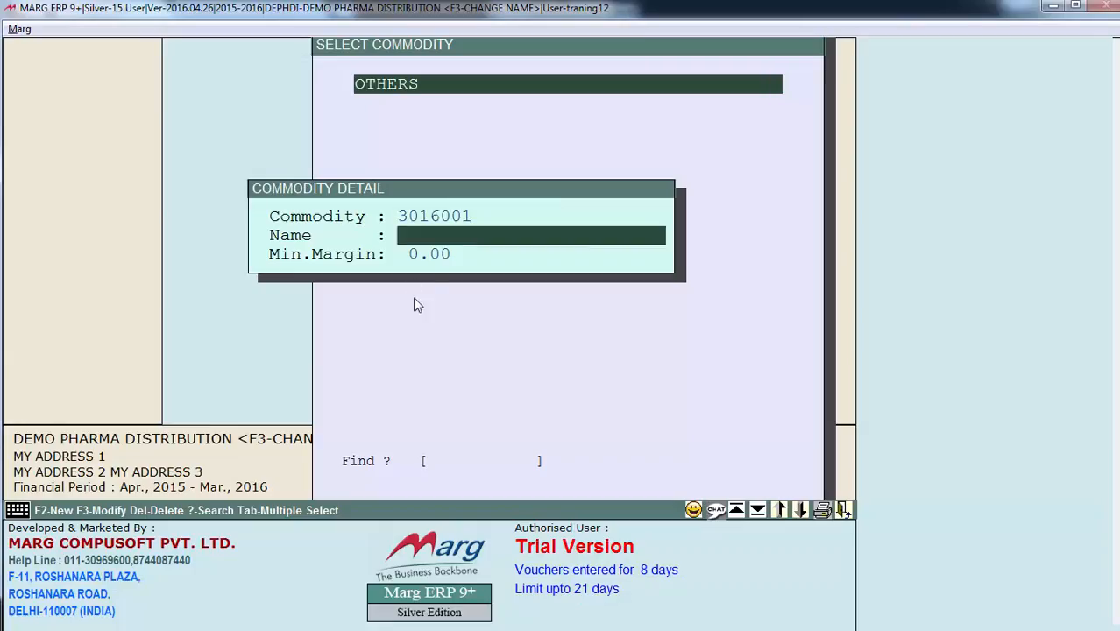
left_click(425, 234)
type("DRUG")
key("Return")
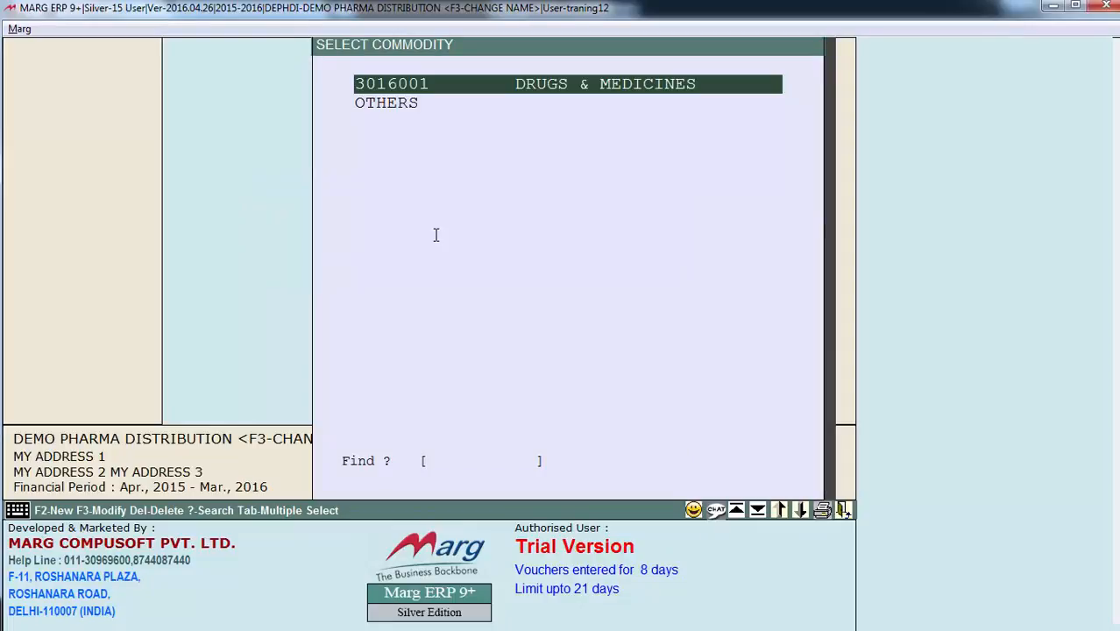
Start another new commodity record, then switch to Excel and find COTTON on the SCH-i sheet, highlighting the COTTON YARN IN HANK AND CONE cell yellow
key("Down")
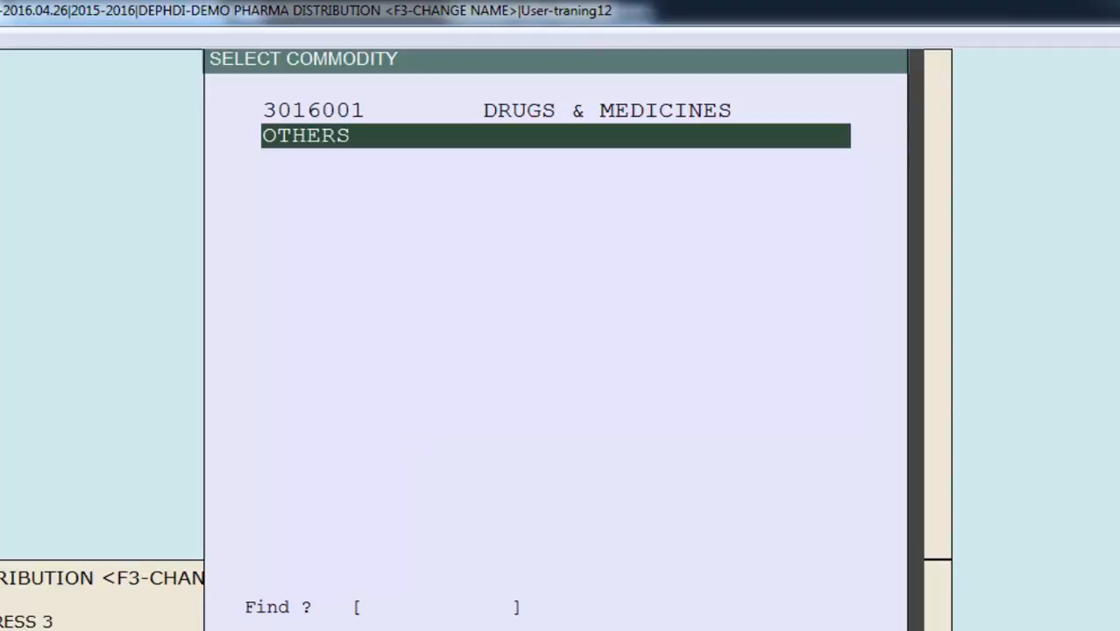
key("F2")
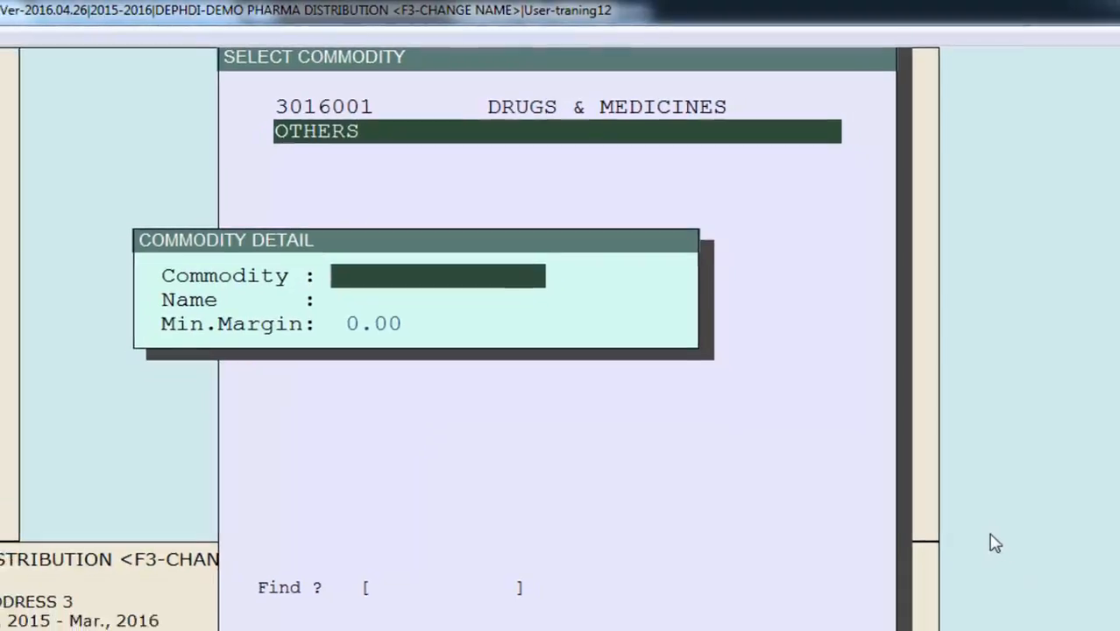
key("alt+Tab")
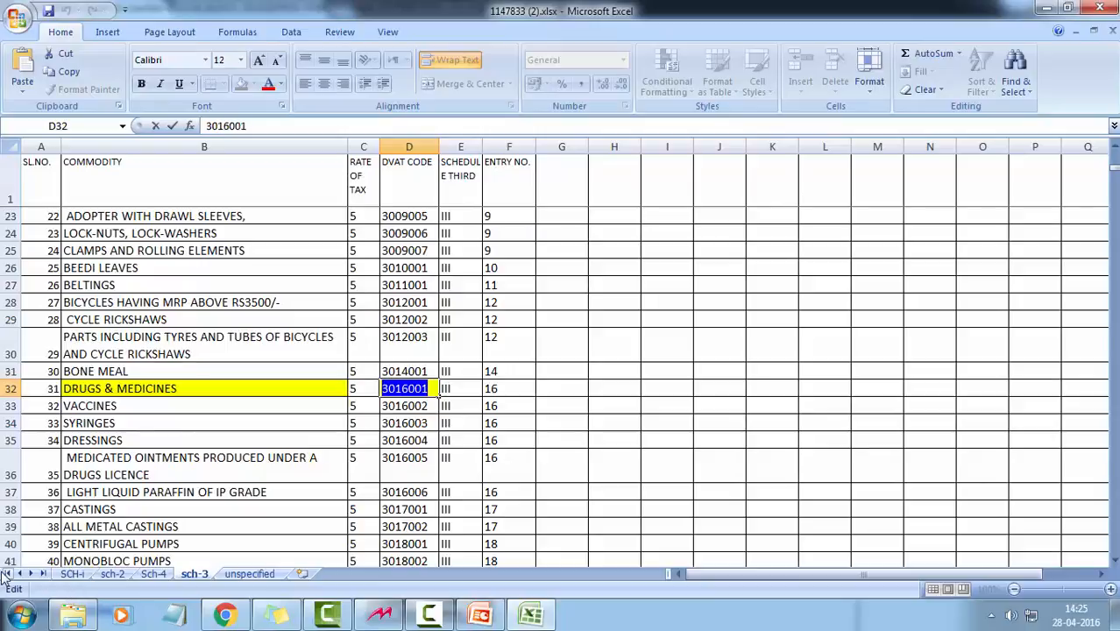
left_click(74, 576)
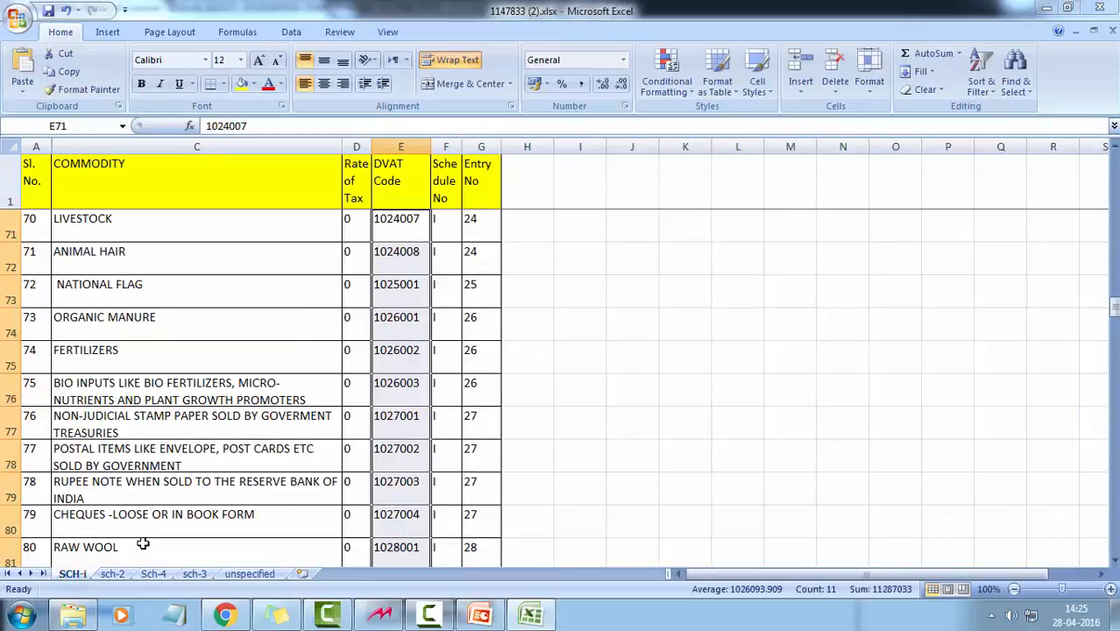
key("ctrl+f")
type("COTT")
type("ON")
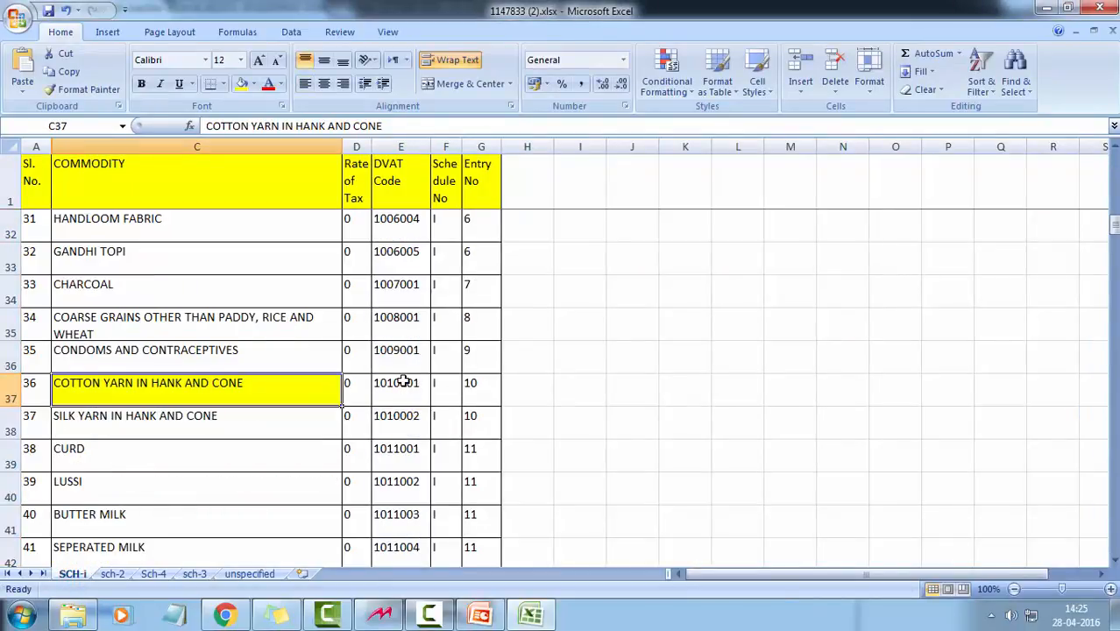
Copy the DVAT code 1010001 of COTTON YARN IN HANK AND CONE
double_click(404, 381)
left_click_drag(422, 382, 386, 382)
key("ctrl+c")
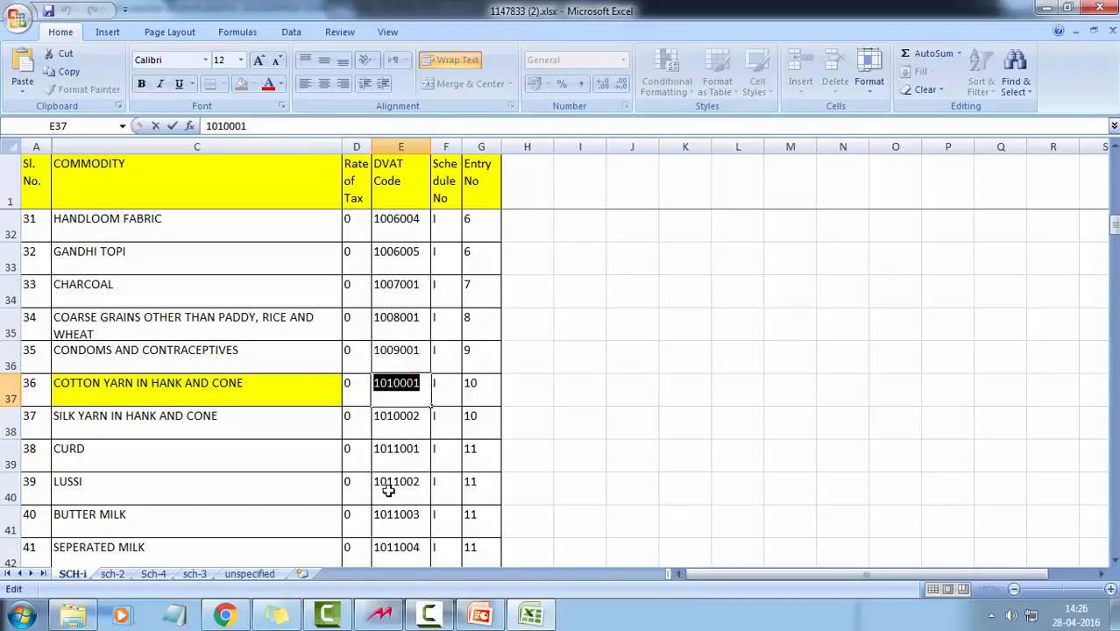
Switch to Marg ERP and save the new commodity with code 1010001 and name COTTON YARN IN HANK AND CONE
key("alt+Tab")
key("ctrl+v")
key("Return")
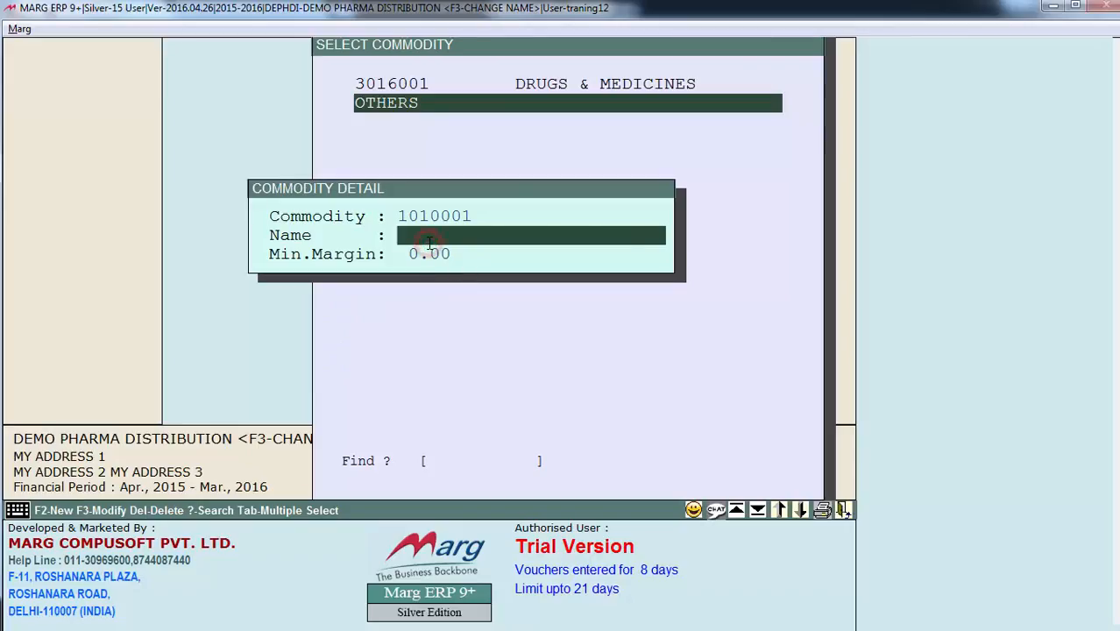
key("ctrl+v")
key("Return")
key("Return")
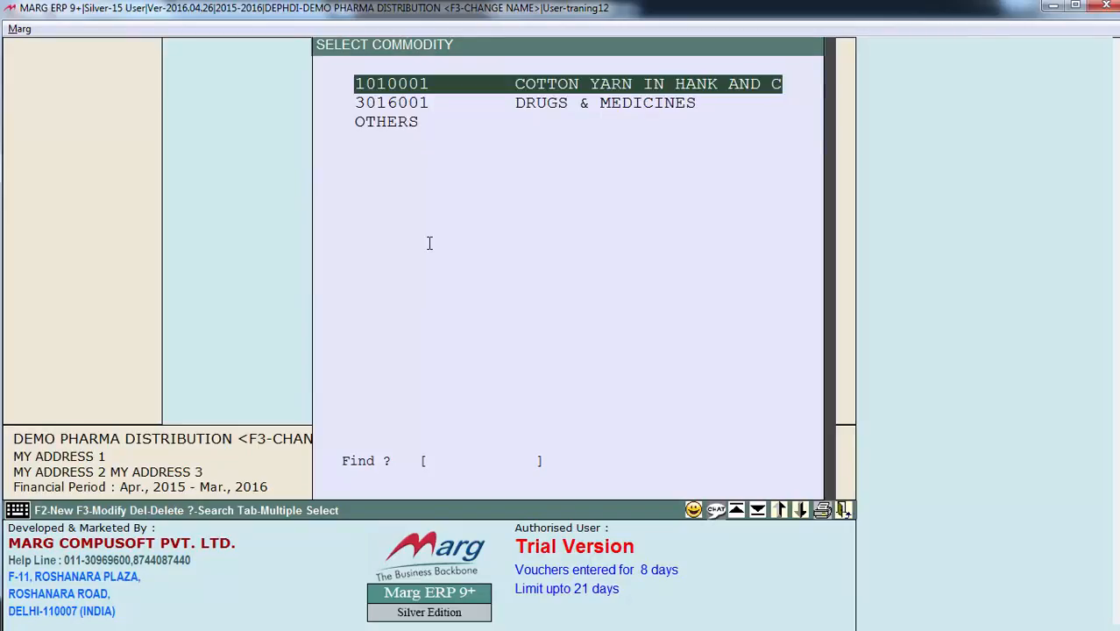
Start another new commodity record, then switch to Excel and find PERSONAL HEALTH CARE PRODUCTS on the unspecified sheet
key("F2")
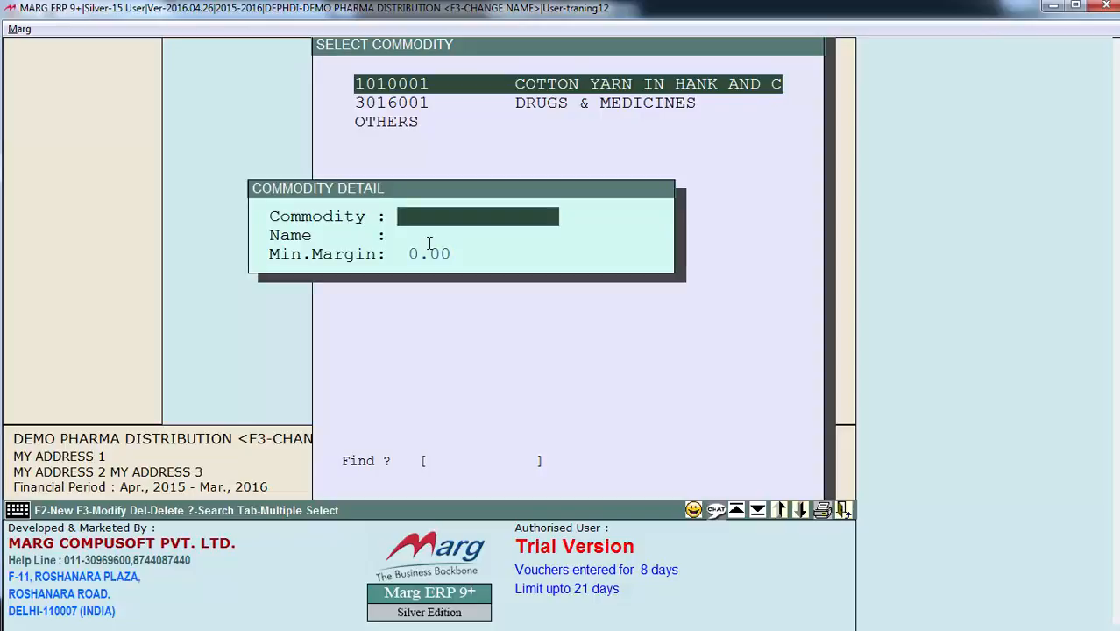
key("alt+Tab")
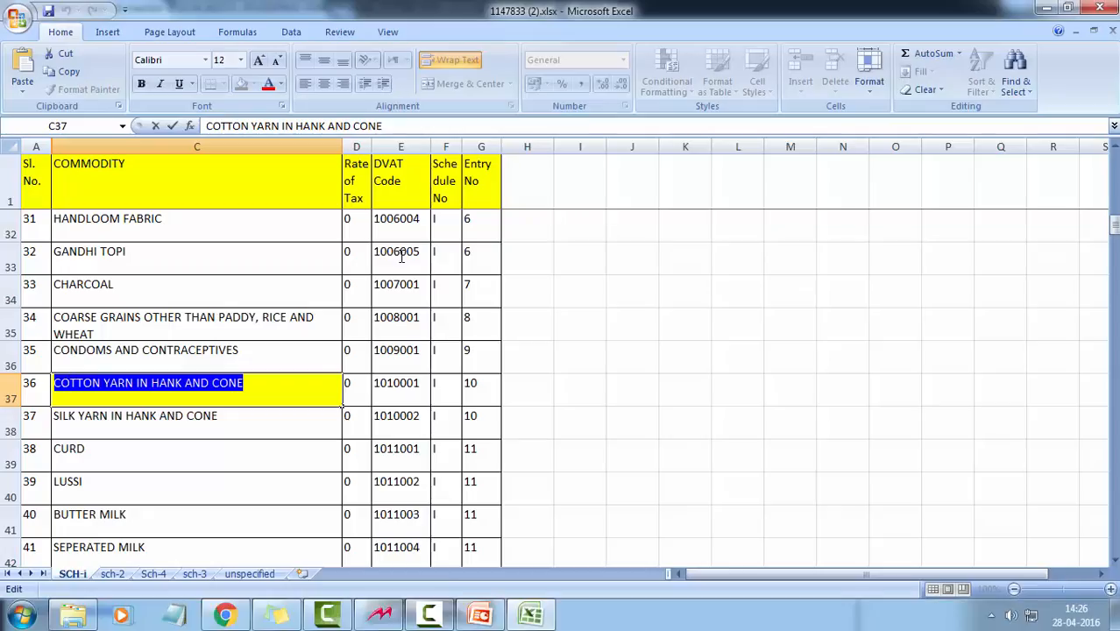
left_click(194, 574)
left_click(163, 561)
left_click_drag(1115, 168, 1114, 549)
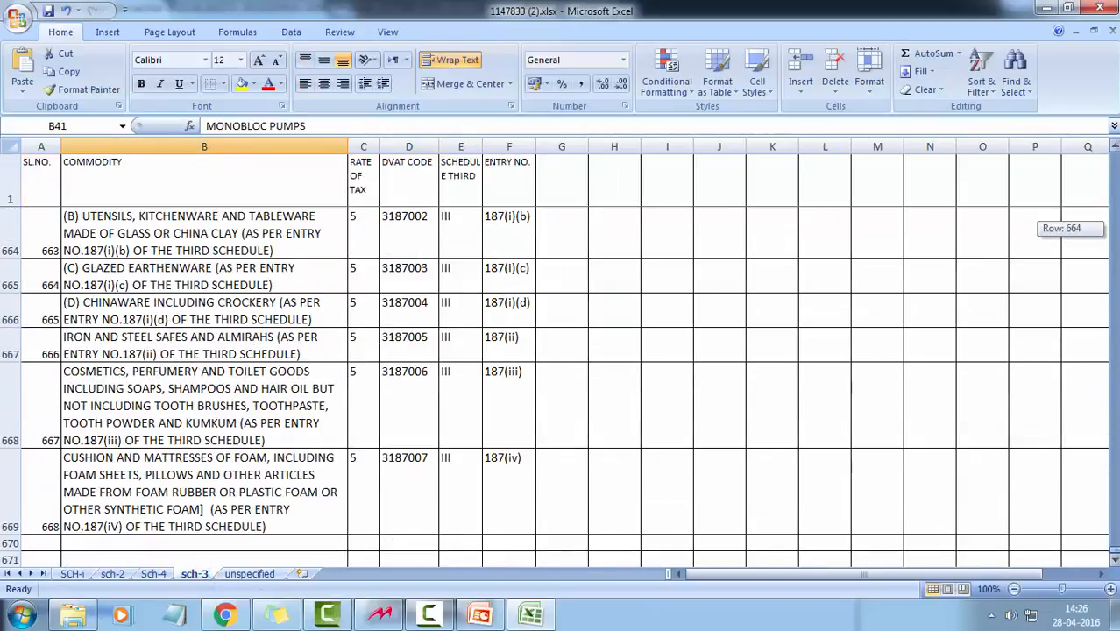
left_click(248, 575)
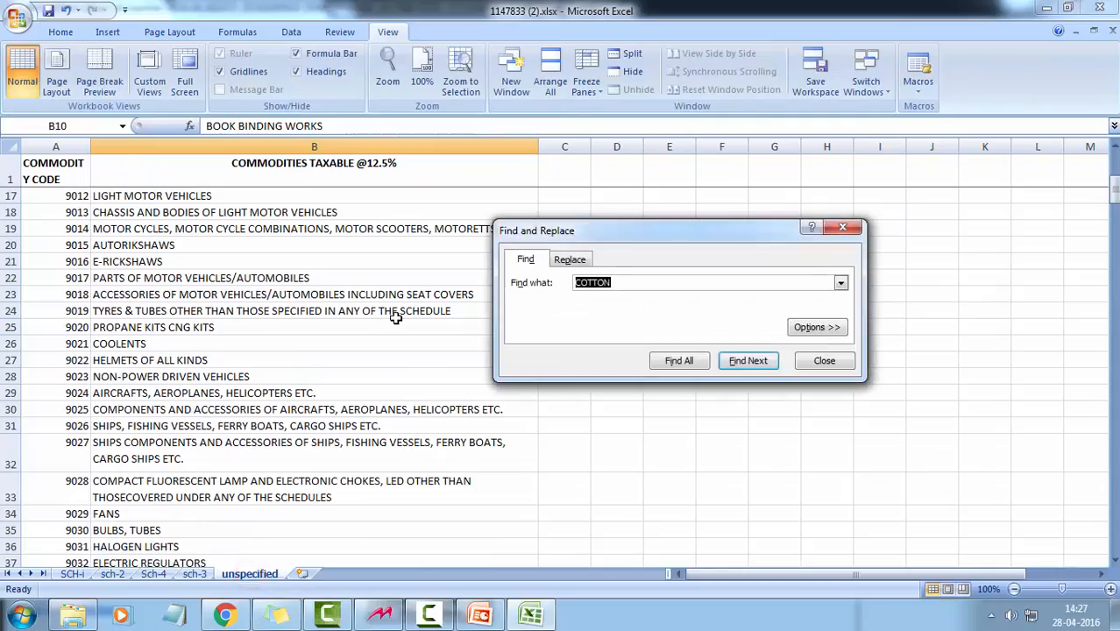
type("PERSONAL HEALTH CARE PRODUCTS")
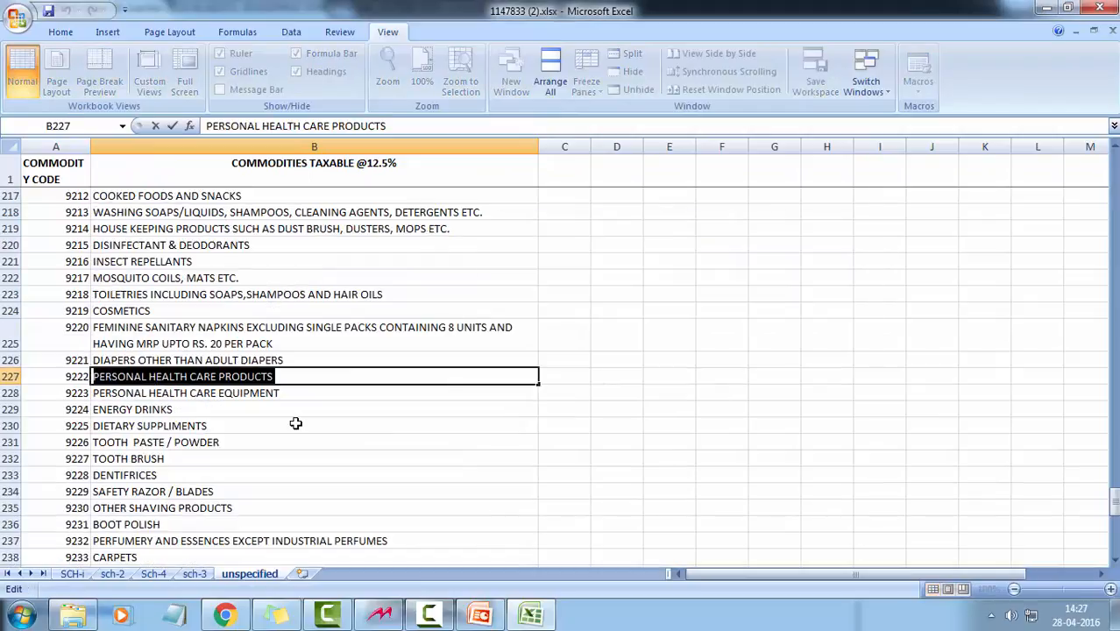
Copy the PERSONAL HEALTH CARE PRODUCTS code 9222 into the new commodity record in Marg ERP
key("shift+Tab")
left_click(380, 616)
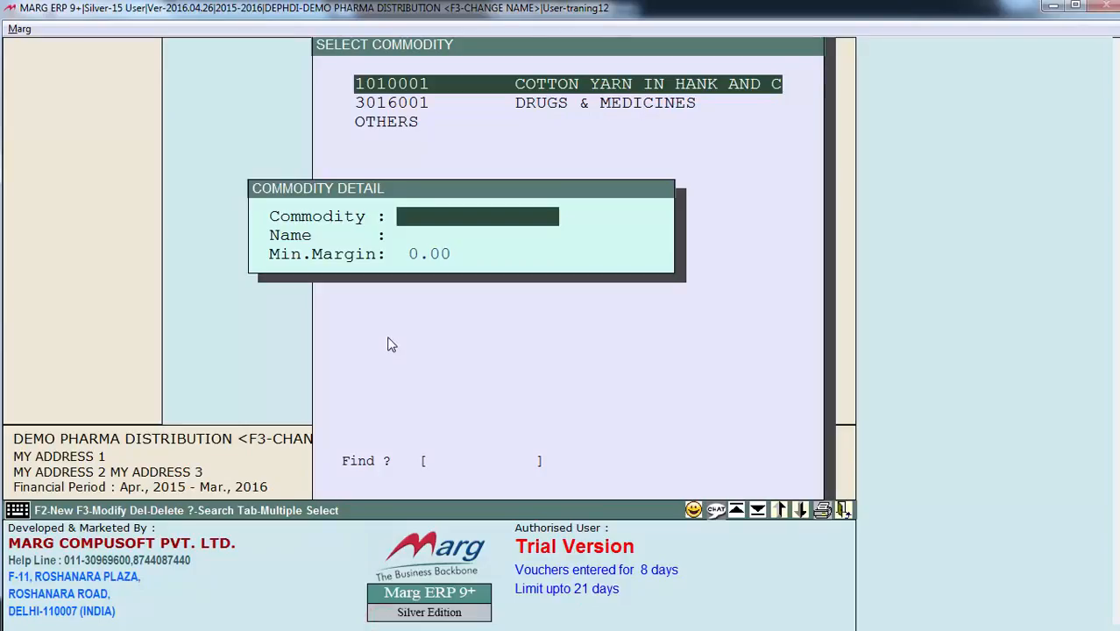
key("ctrl+v")
key("Return")
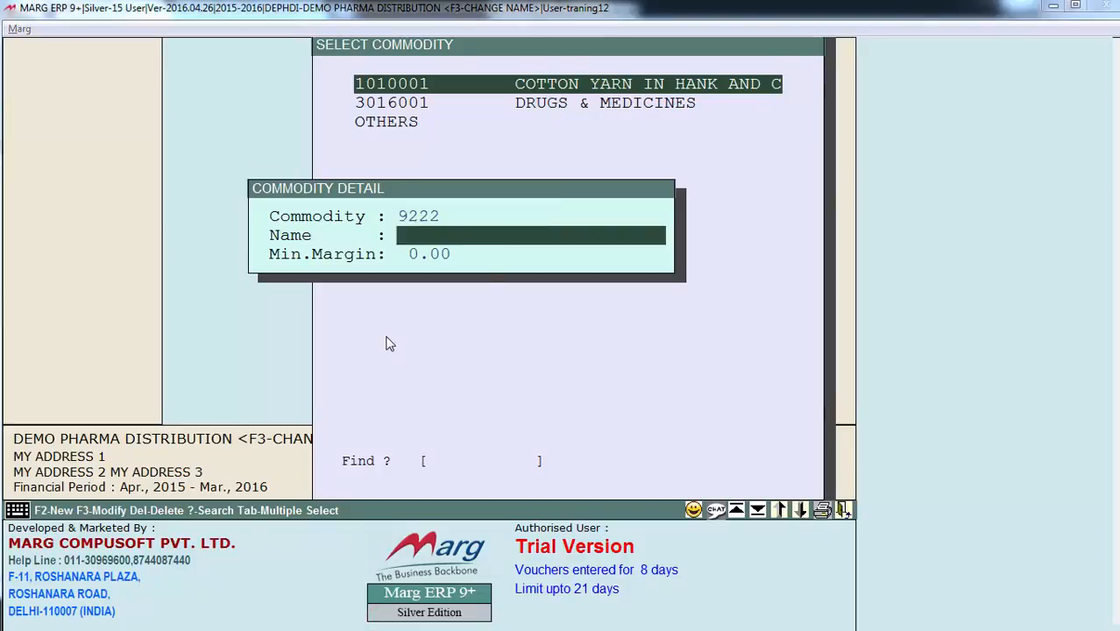
Copy the name PERSONAL HEALTH CARE PRODUCTS from Excel into the new Marg ERP commodity and save the record
key("alt+Tab")
double_click(180, 375)
key("shift+Home")
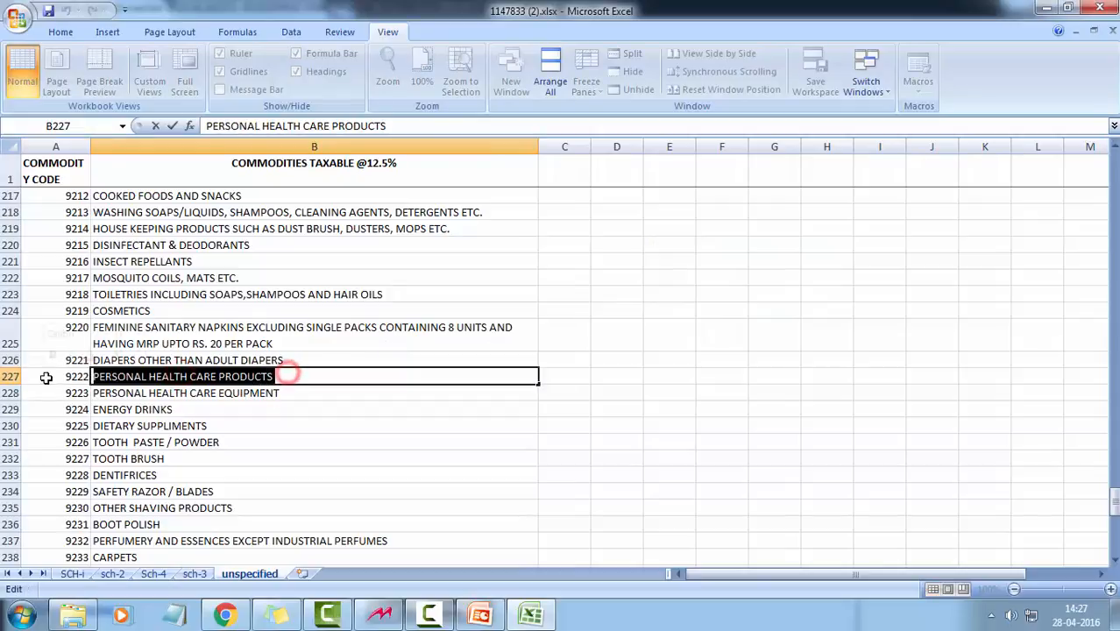
key("ctrl+c")
key("alt+Tab")
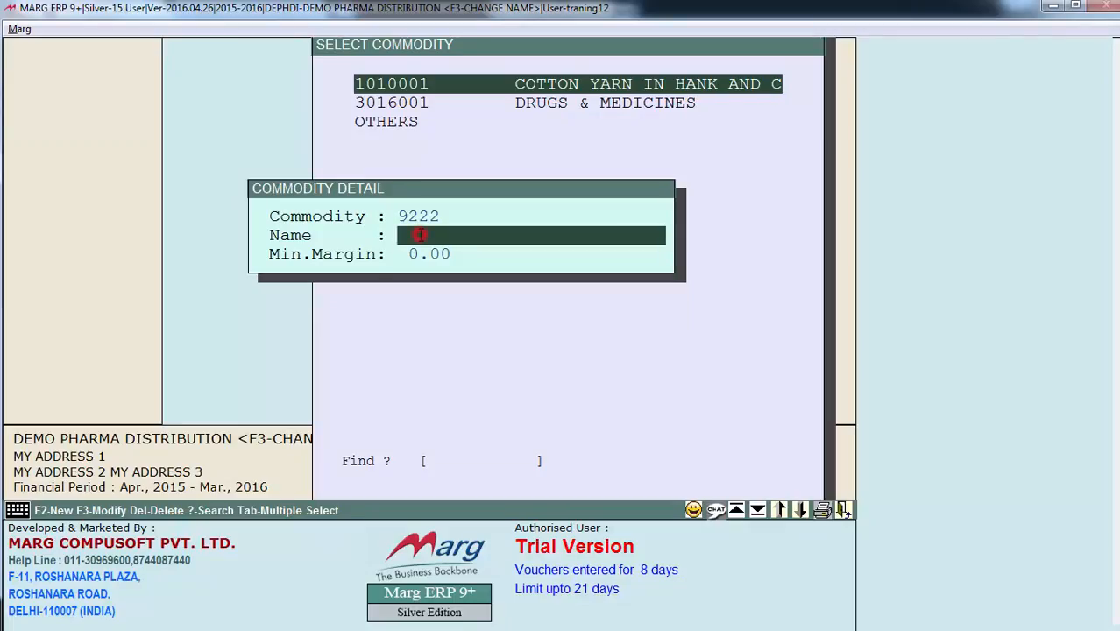
key("ctrl+v")
key("Return")
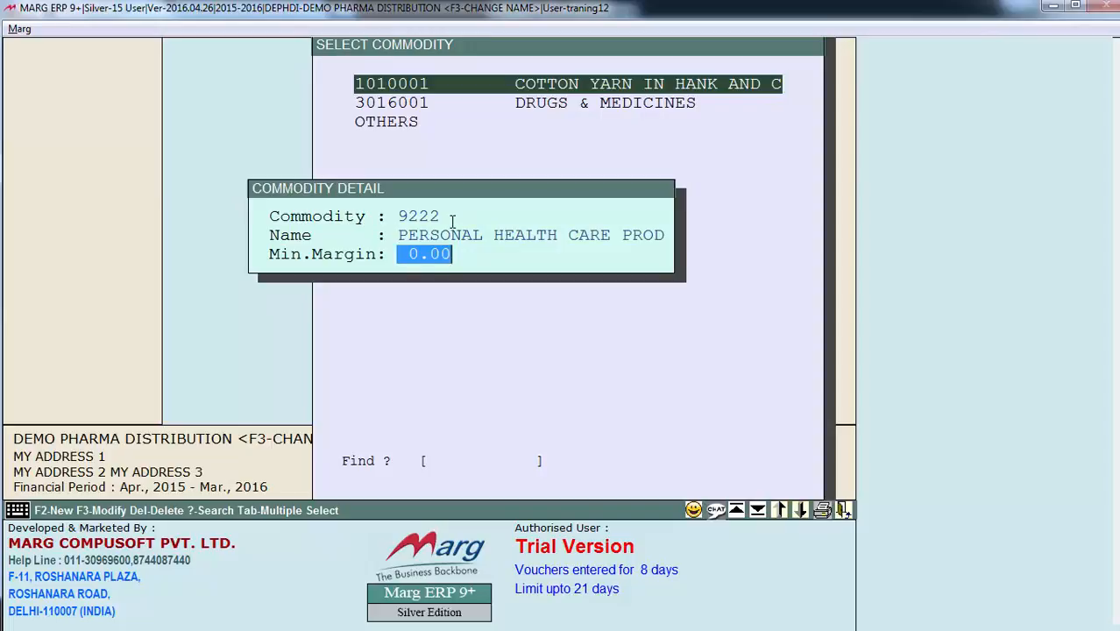
key("Return")
Switch to Excel and copy the commodity code 9224 of ENERGY DRINKS on the unspecified sheet
key("alt+Tab")
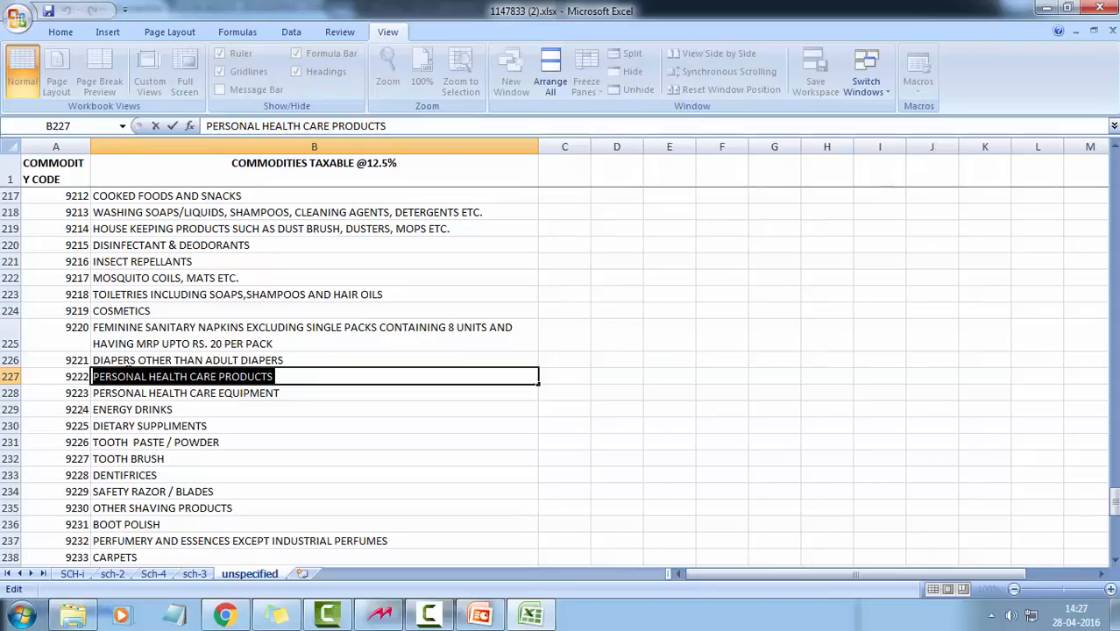
left_click(112, 411)
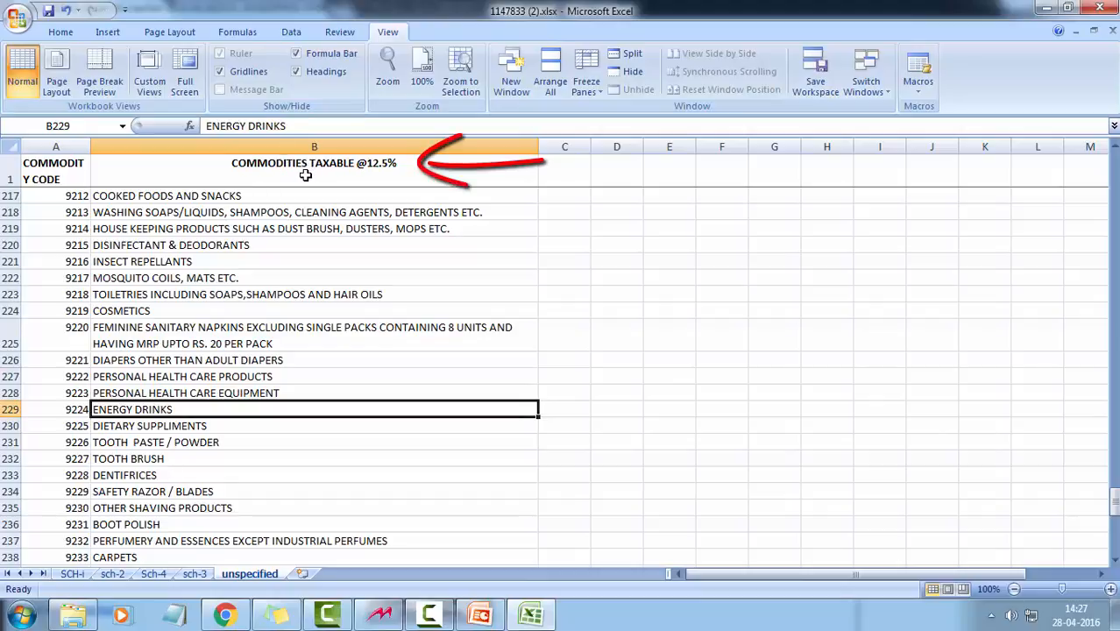
left_click(70, 412)
left_click(74, 376)
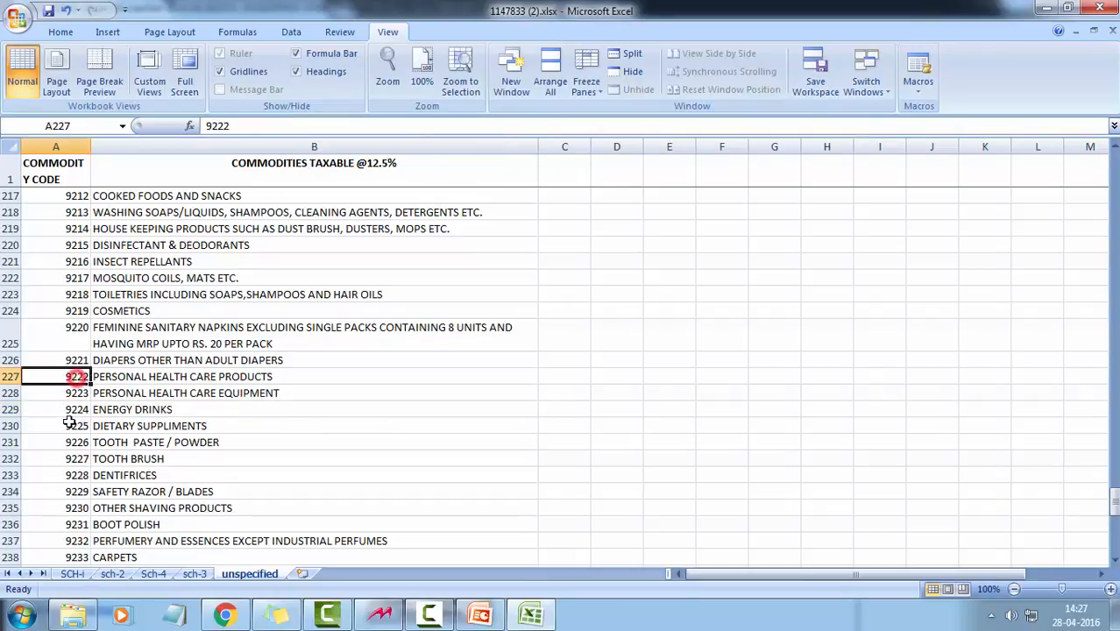
left_click(77, 408)
left_click(77, 378)
right_click(75, 408)
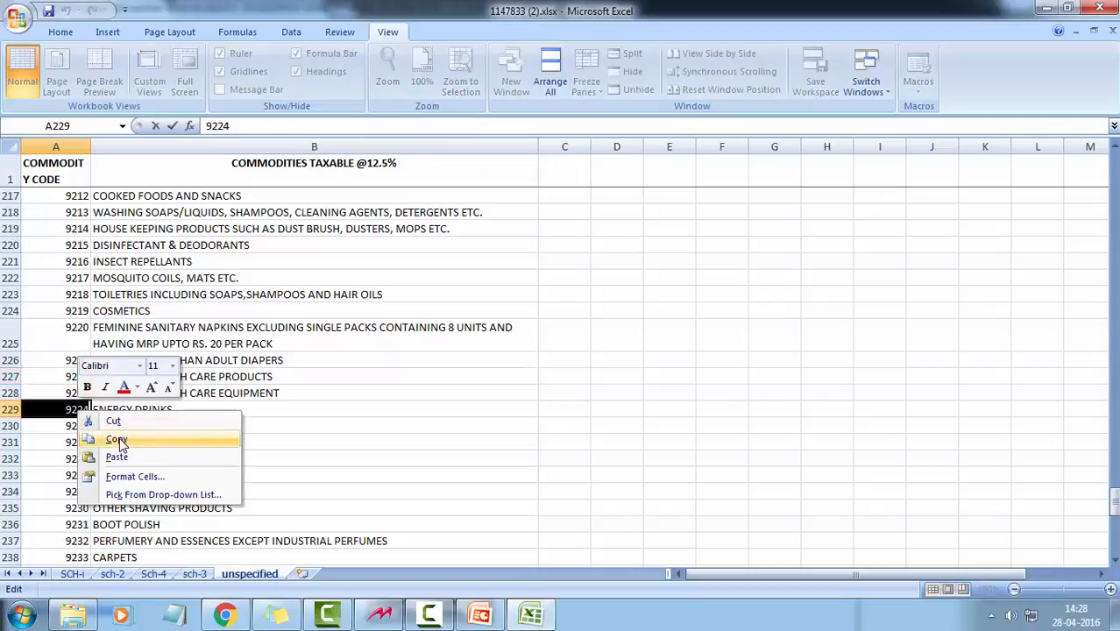
left_click(119, 438)
Switch to Marg ERP, save a new commodity with code 9224 and name ENERGY DRINKS, and close the commodity list
left_click(379, 614)
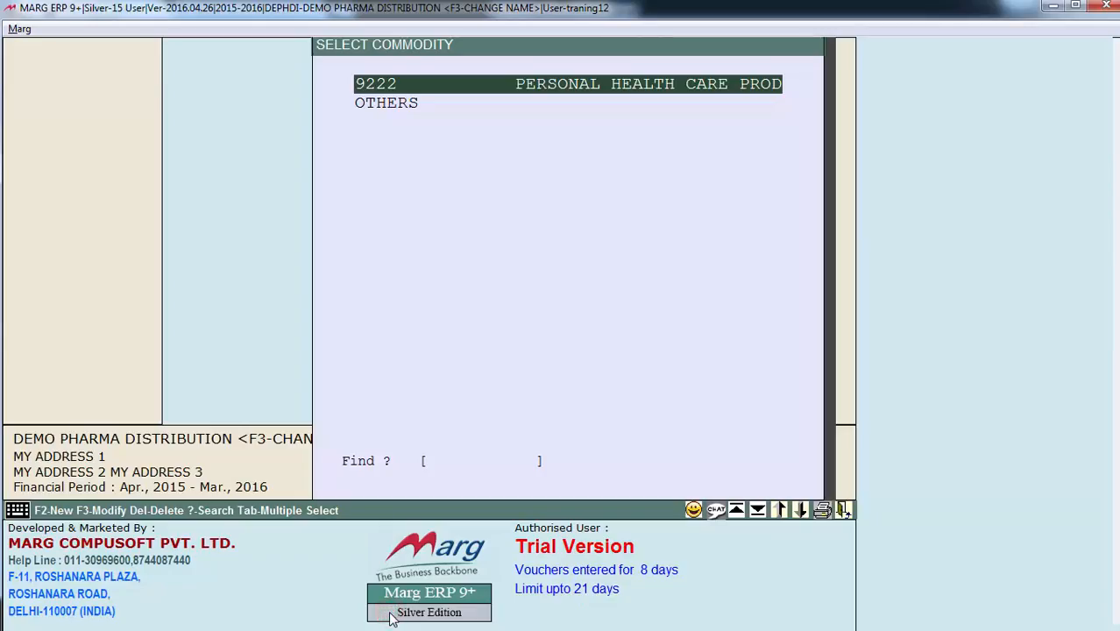
key("F2")
key("ctrl+v")
key("Return")
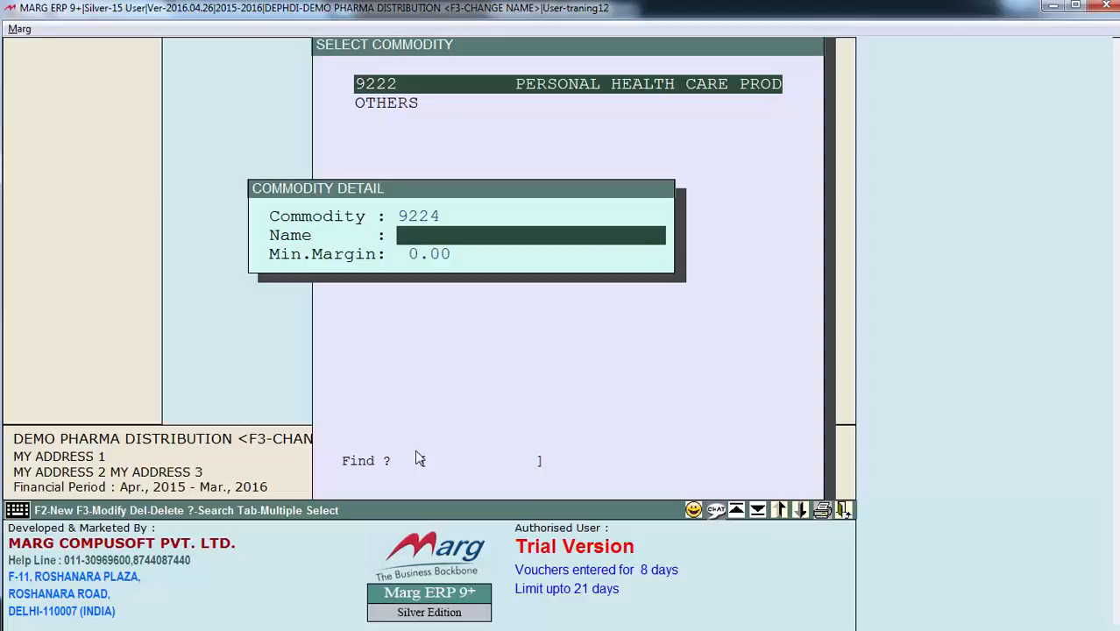
type("ENERGY DRINKS")
key("Return")
key("Return")
key("Escape")
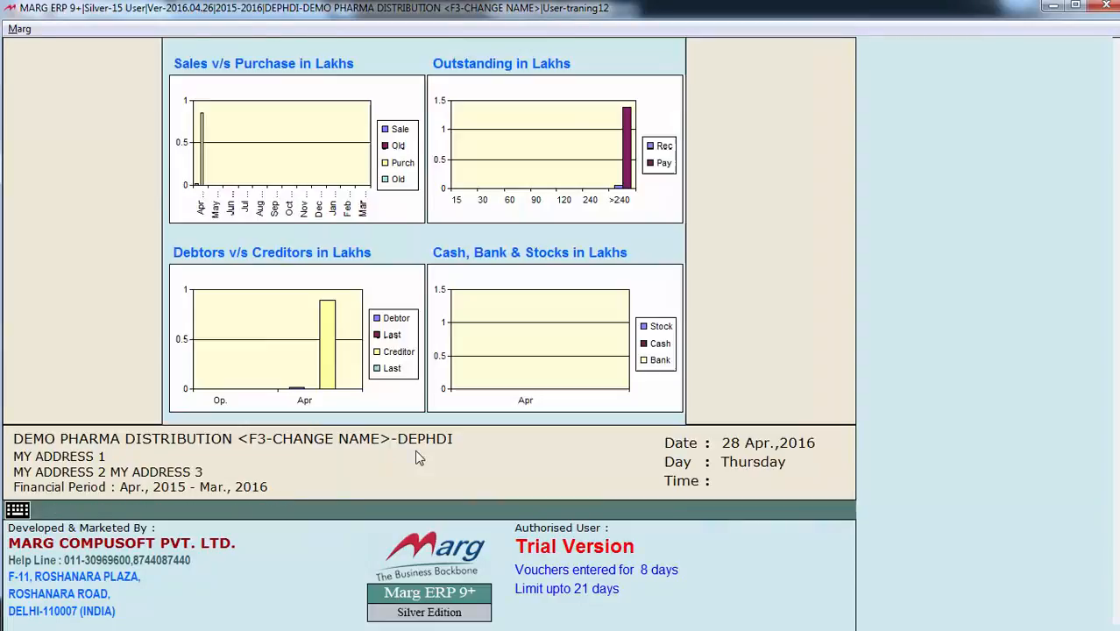
Open the item list in the Inventory Master and start a new product named CROCIN
key("alt+m")
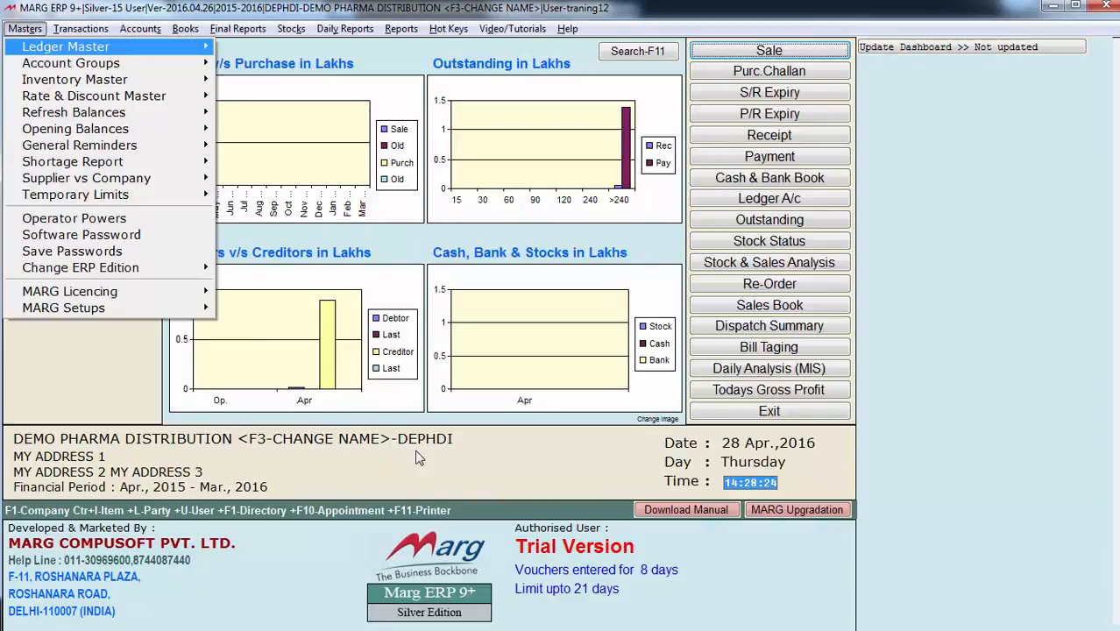
key("Down")
key("Down")
key("Return")
key("Return")
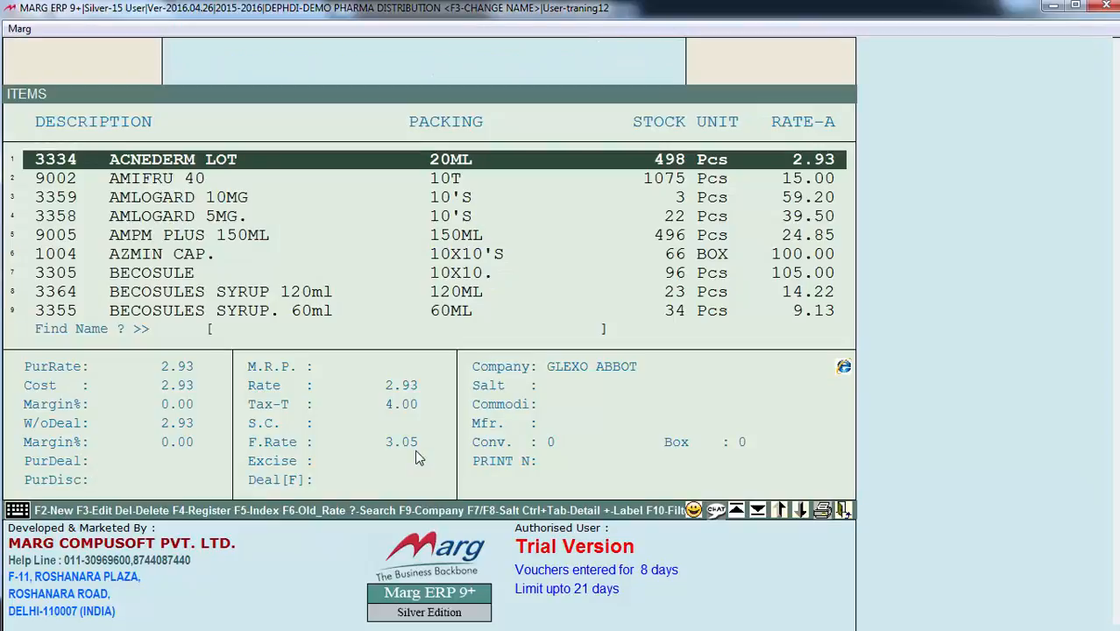
key("F2")
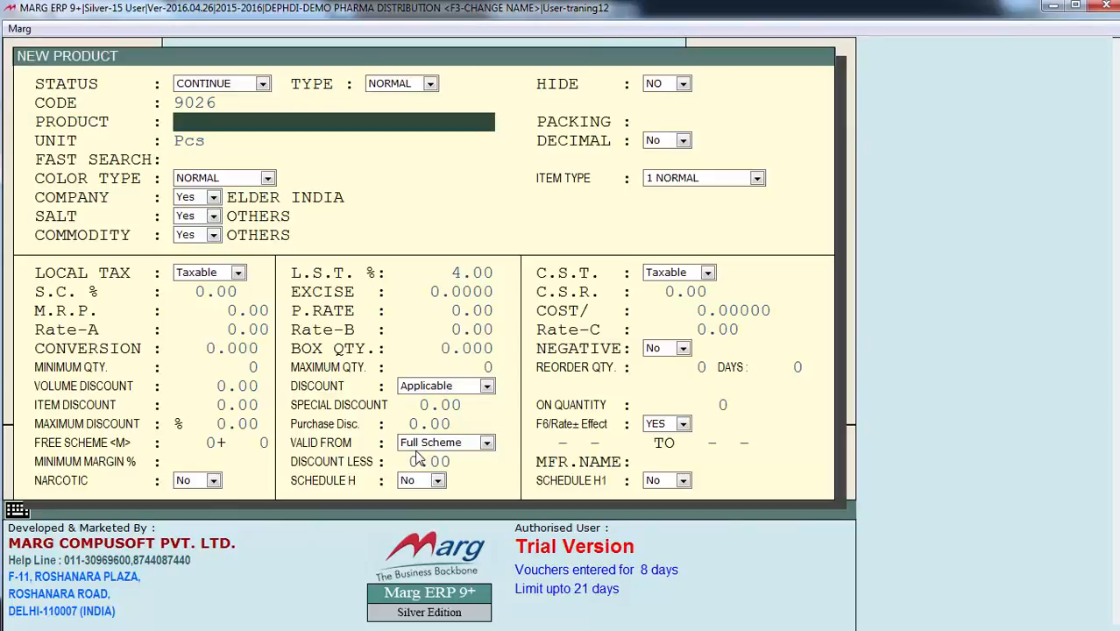
type("CROCIN")
key("Return")
key("Return")
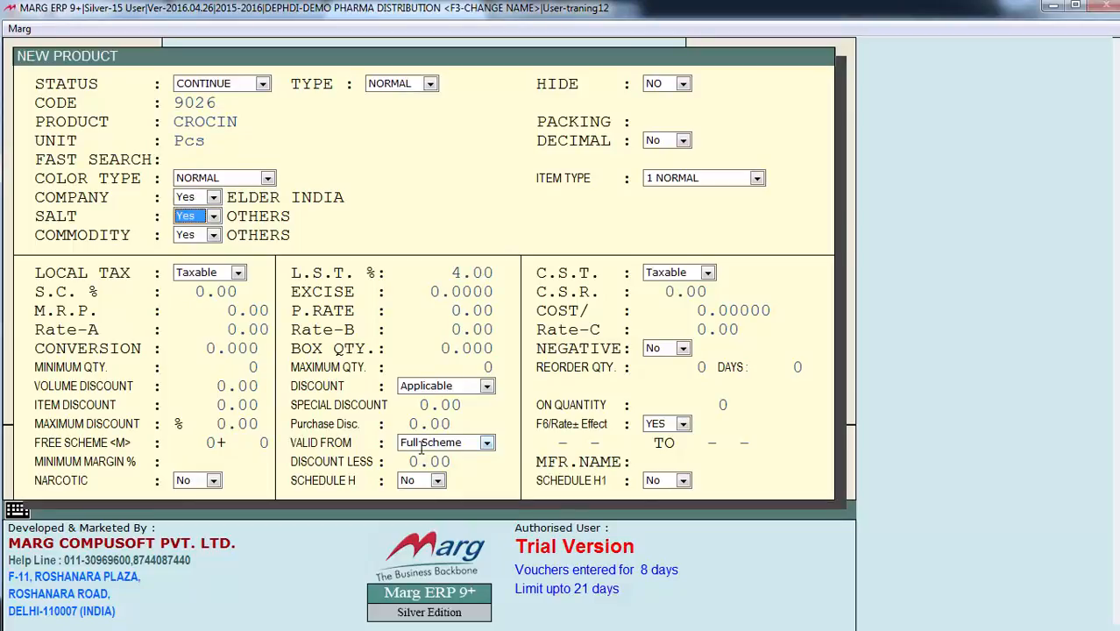
Assign commodity 3016001 DRUGS & MEDICINES to the CROCIN product
key("Return")
key("Up")
key("Return")
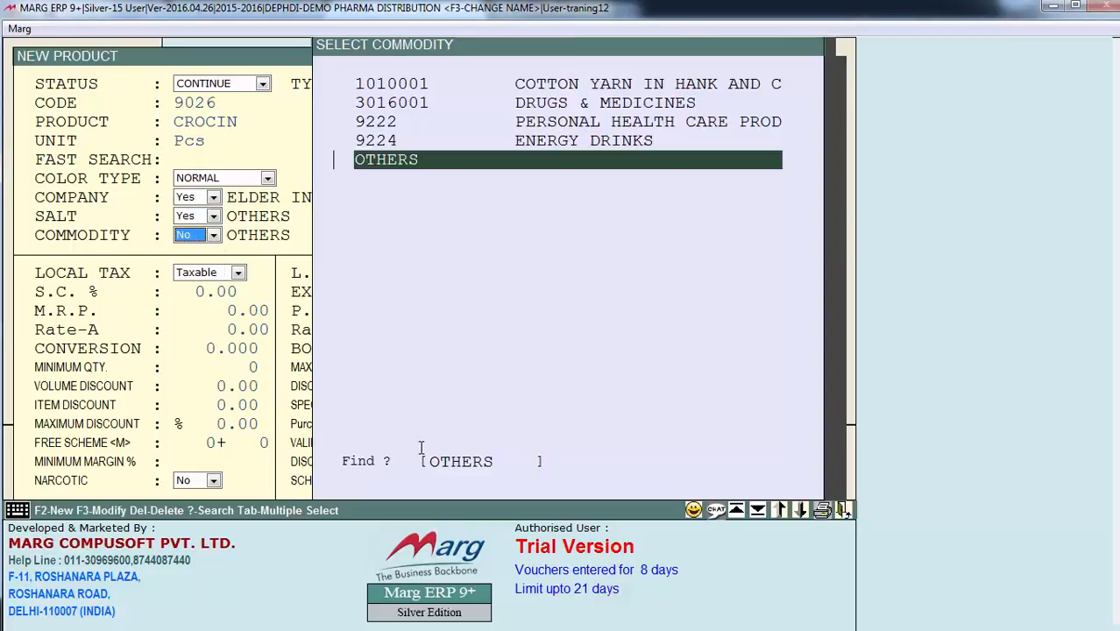
key("Up")
key("Up")
key("Up")
key("Return")
key("Return")
key("Return")
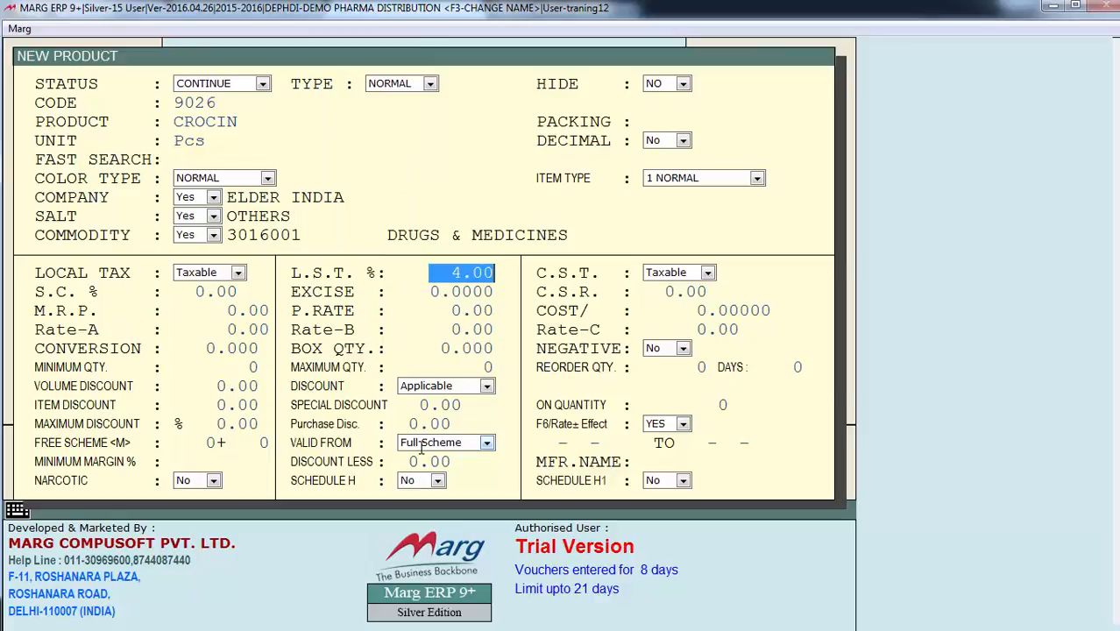
Set the L.S.T. rate of CROCIN to 5% and save the product
type("5 .")
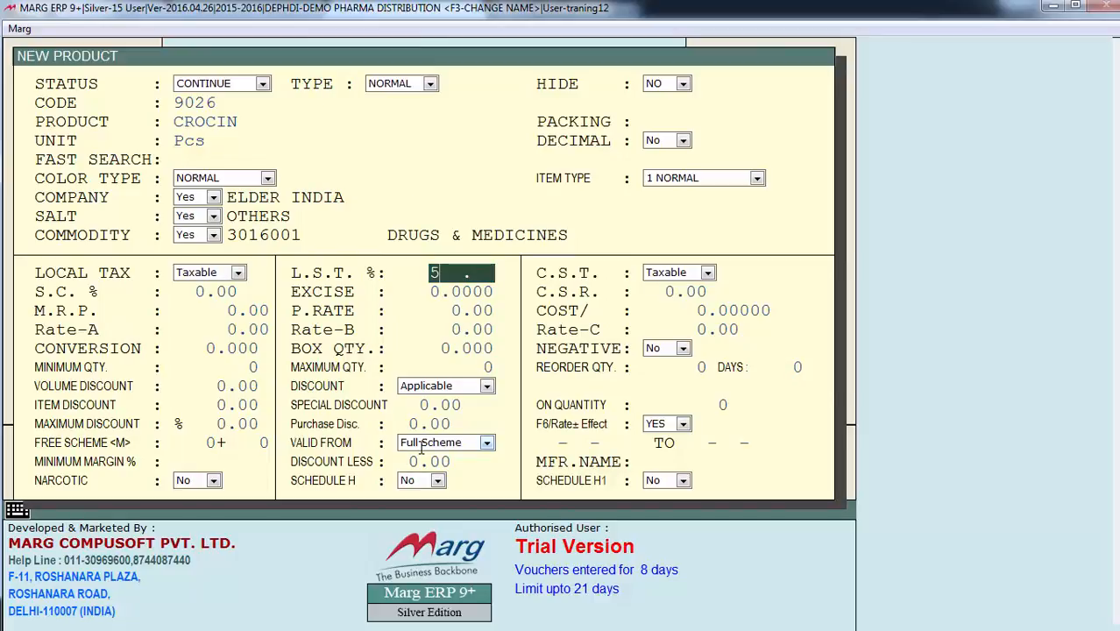
key("Return")
key("Return")
key("ctrl+w")
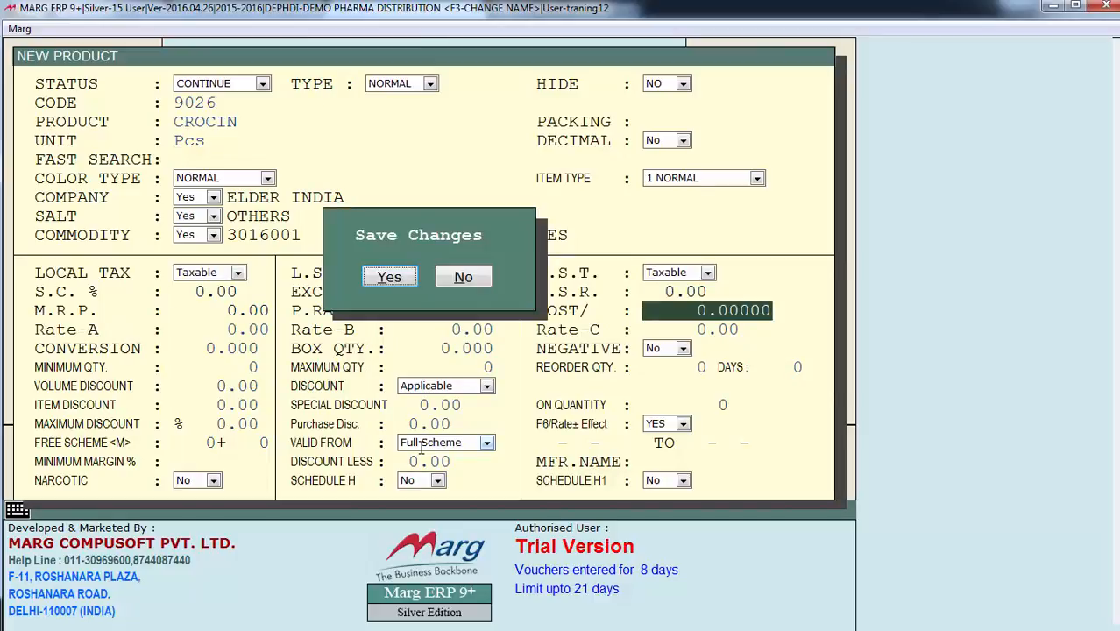
key("Return")
key("Escape")
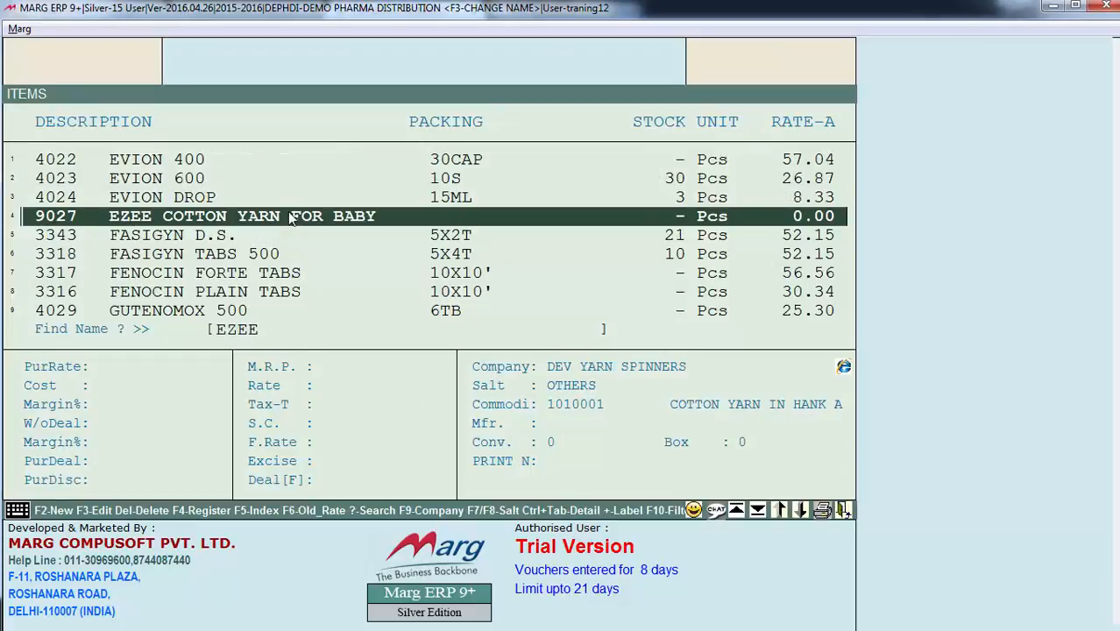
Open EZEE COTTON YARN FOR BABY to check its commodity and L.S.T. rate, and exit without saving
key("F3")
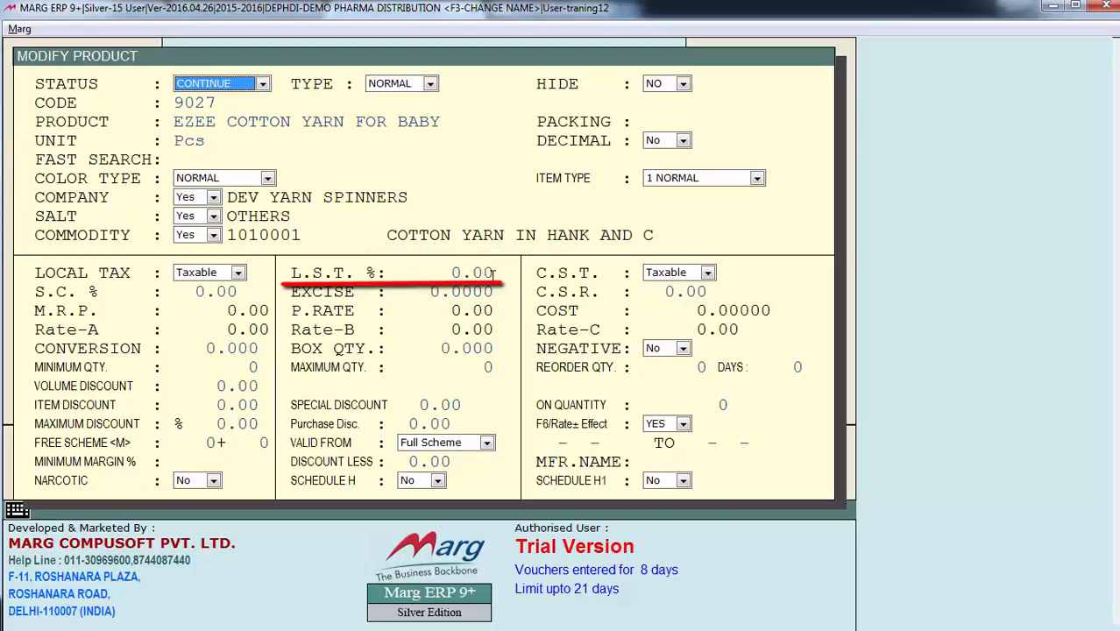
key("Escape")
key("Right")
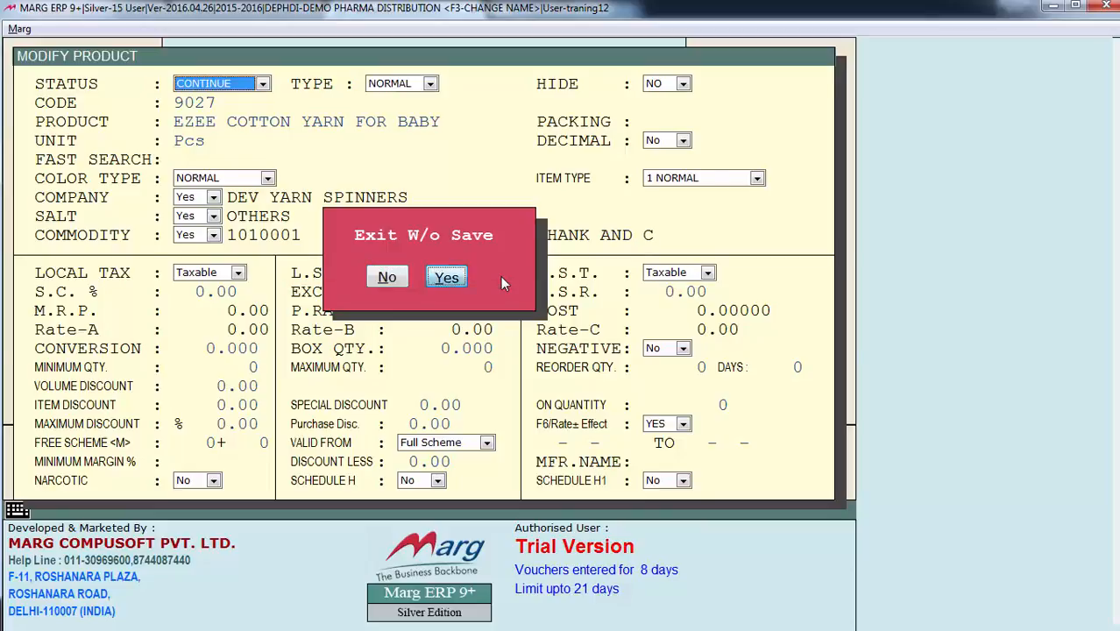
key("Return")
Find DETTOL SOAP in the item list, check its commodity and L.S.T. rate, and close its record
type("DETO")
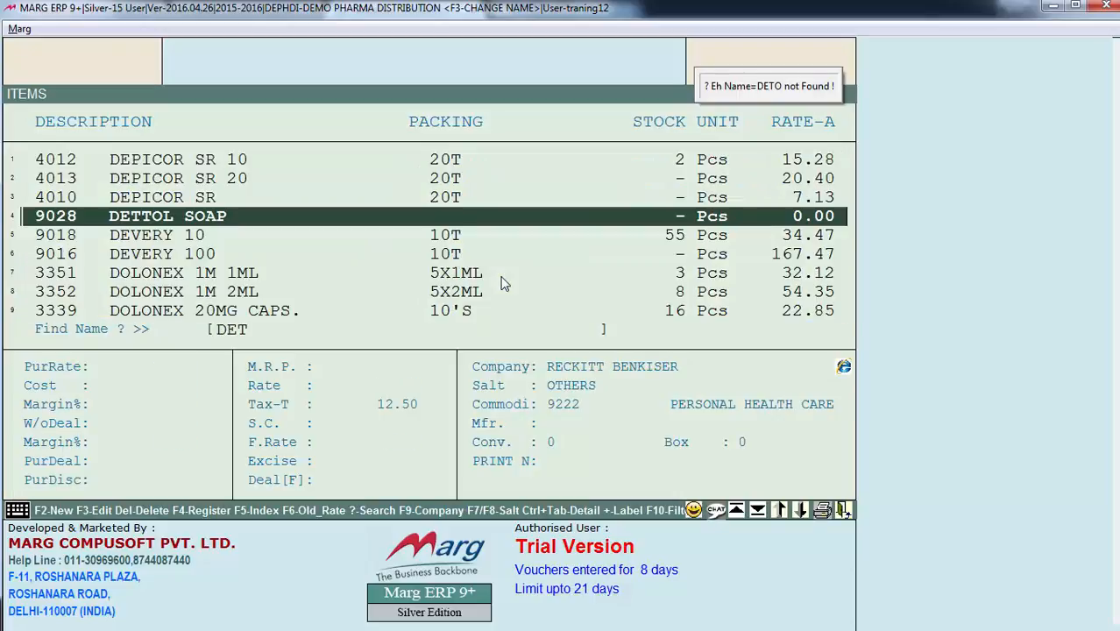
key("F3")
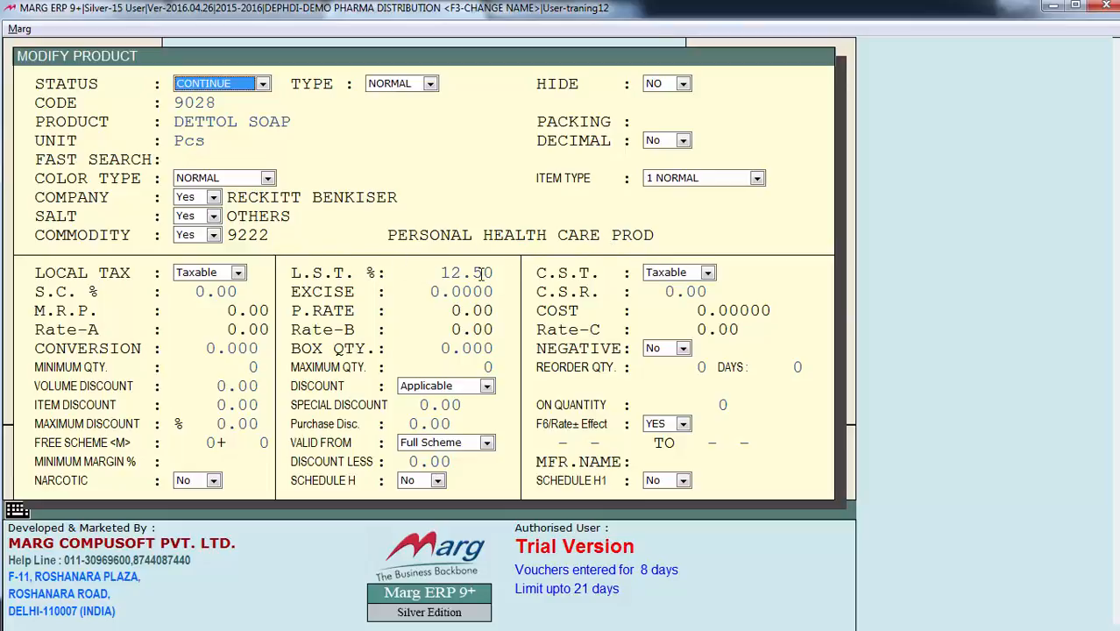
key("Escape")
Find HORLICKS in the item list, check its commodity and L.S.T. rate, and exit without saving
type("HORLICK")
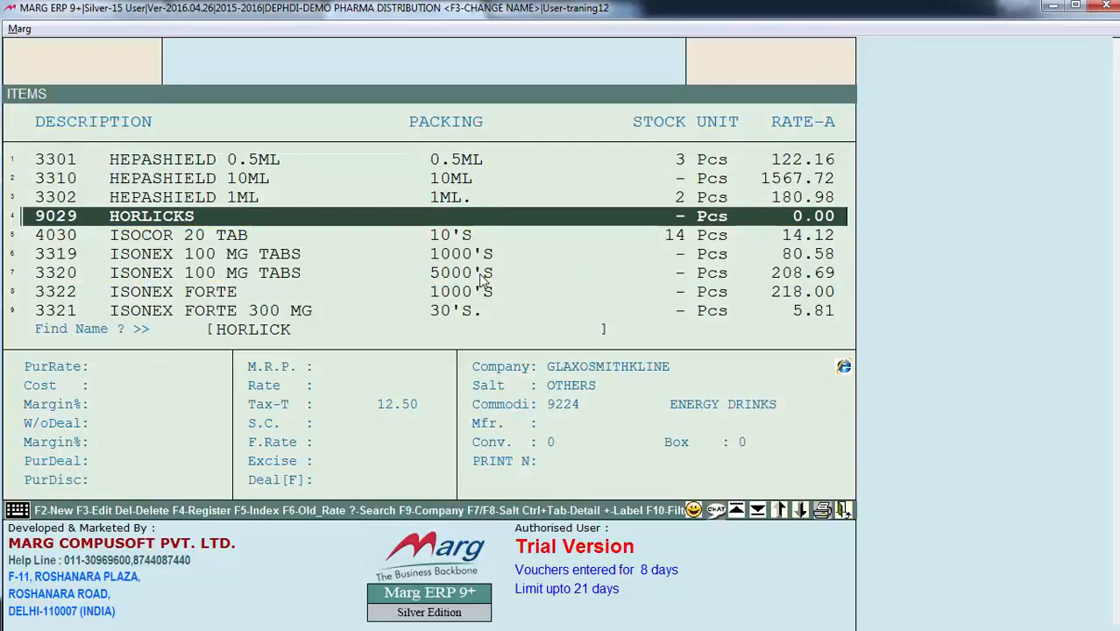
key("Return")
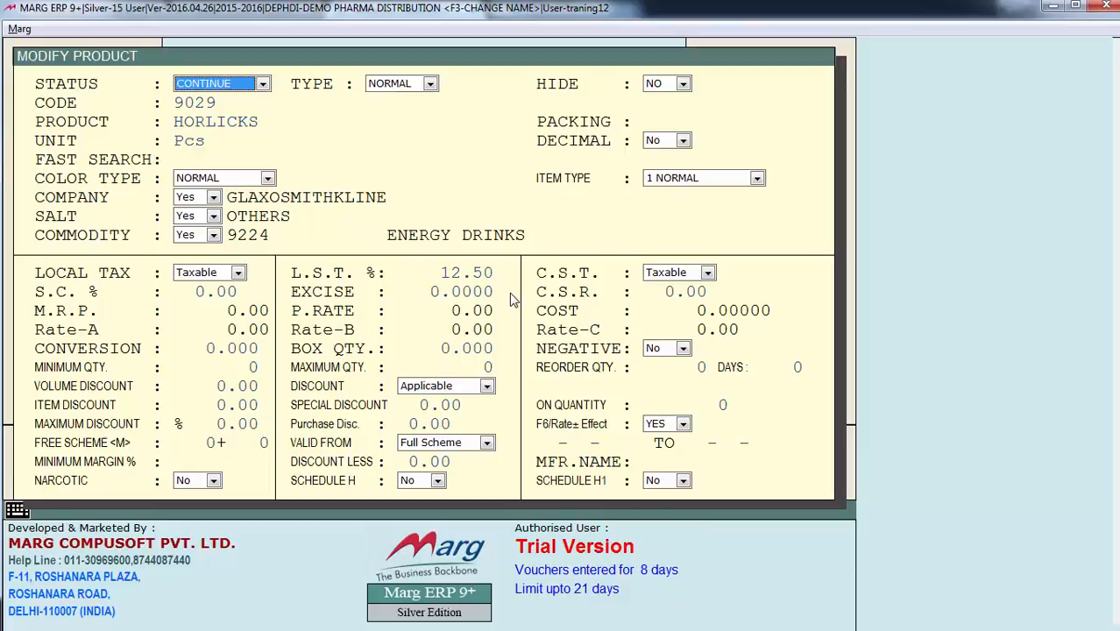
key("Escape")
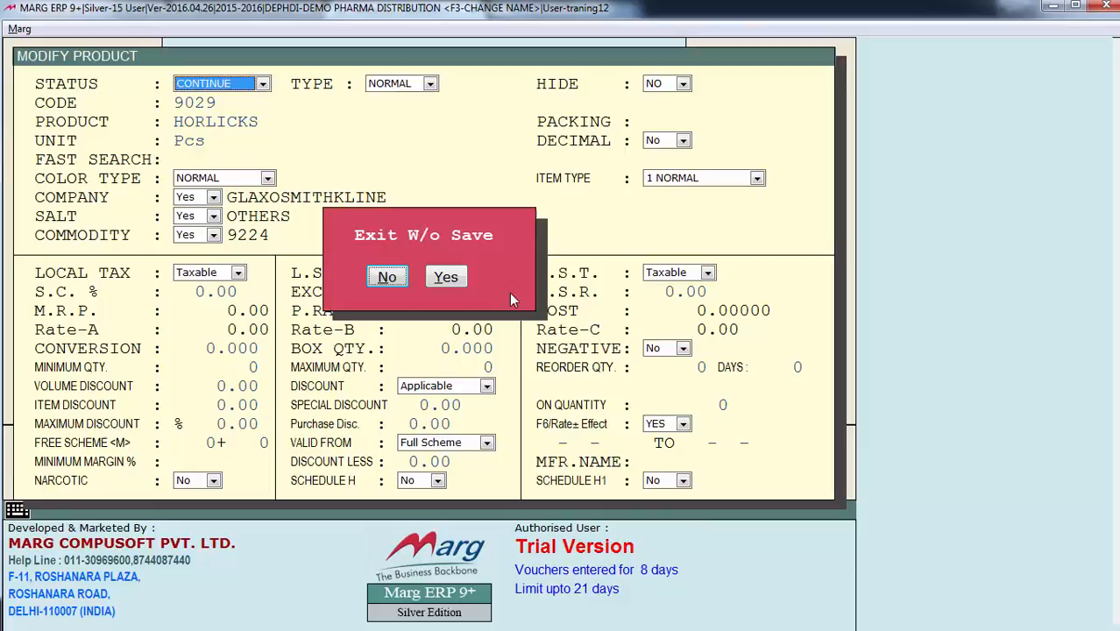
key("Right")
key("Return")
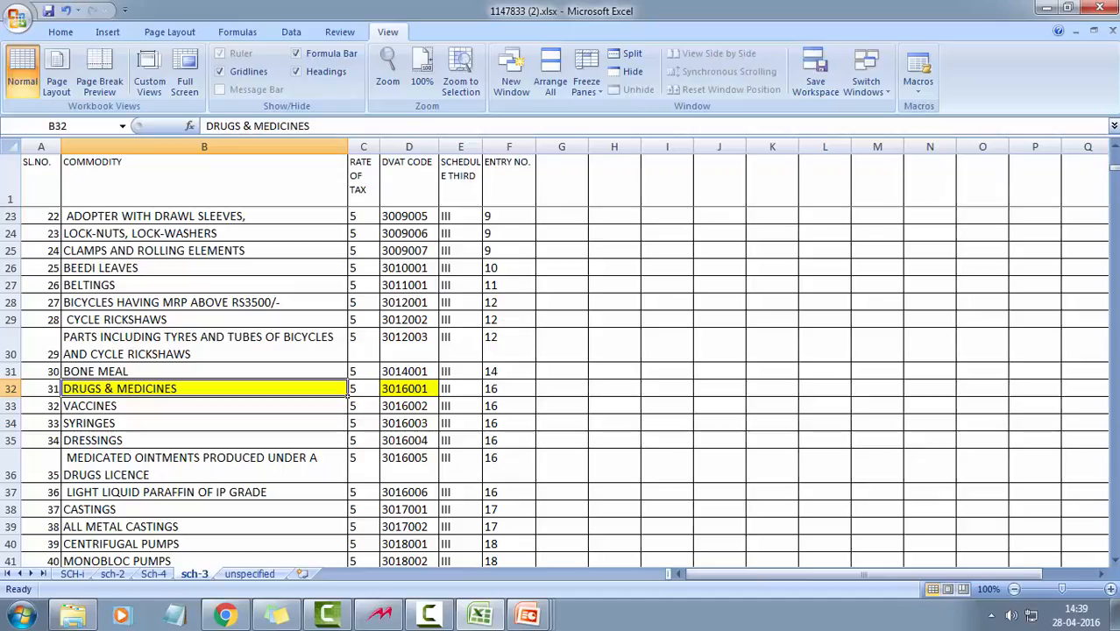
In the sch-3 sheet of the Excel commodity list, check the DVAT code and name of DRUGS & MEDICINES
left_click(408, 394)
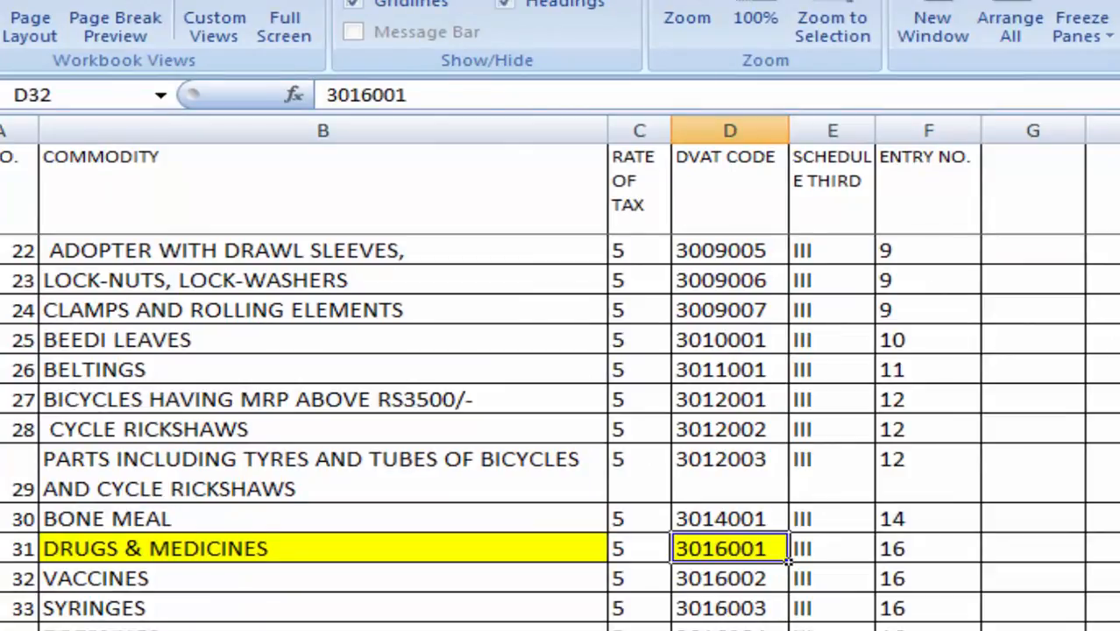
left_click(322, 549)
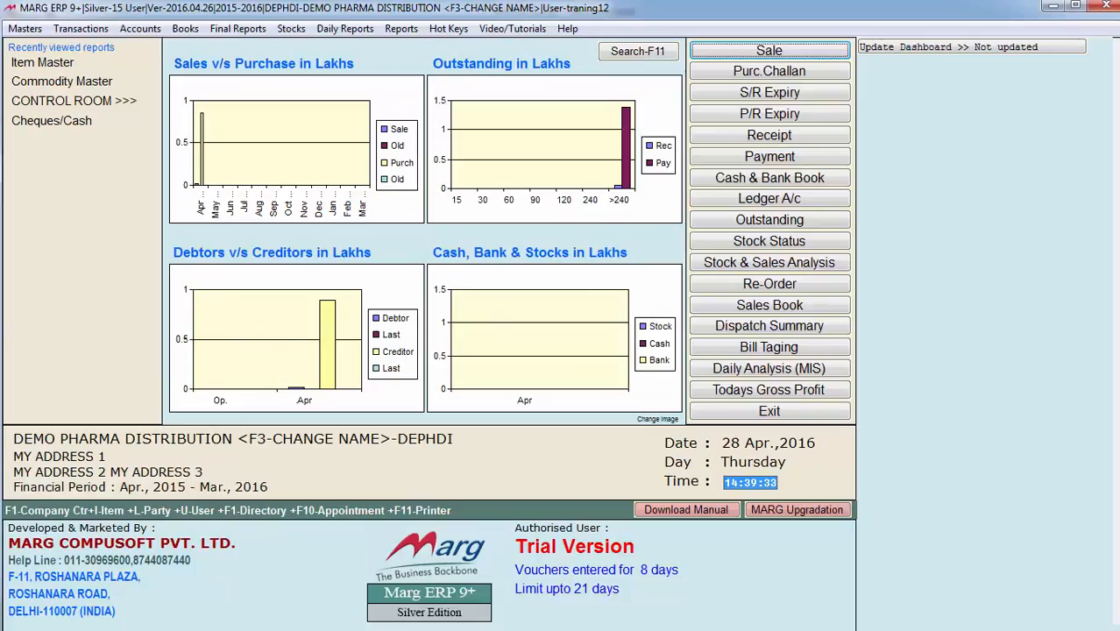
In Marg ERP, open the Tax% & Commodity multi-editing utility with all companies selected
key("alt+r")
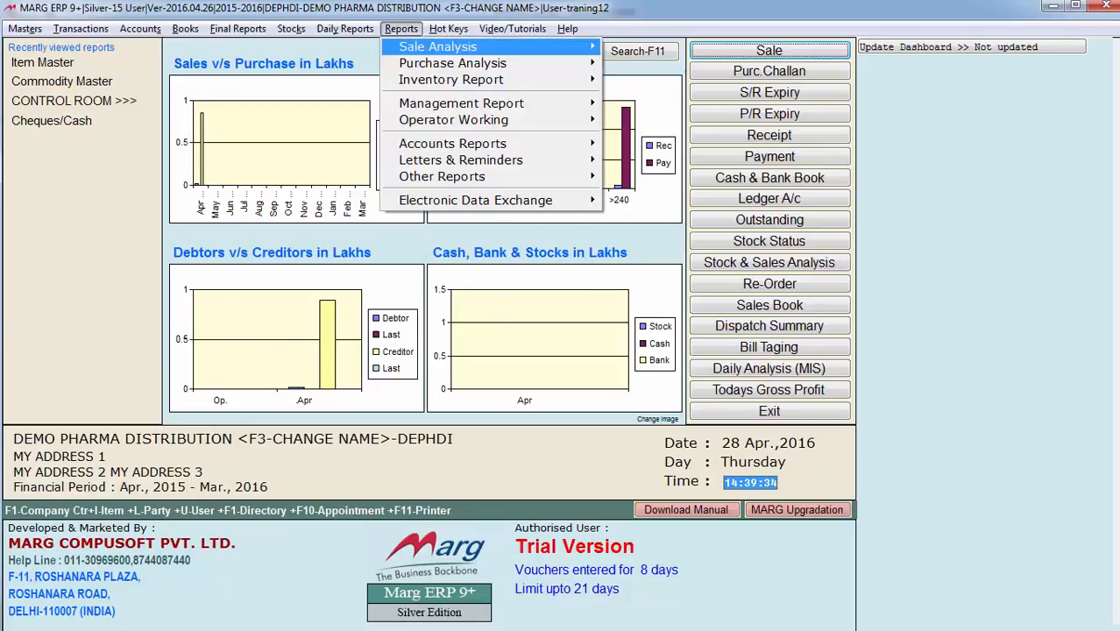
key("m")
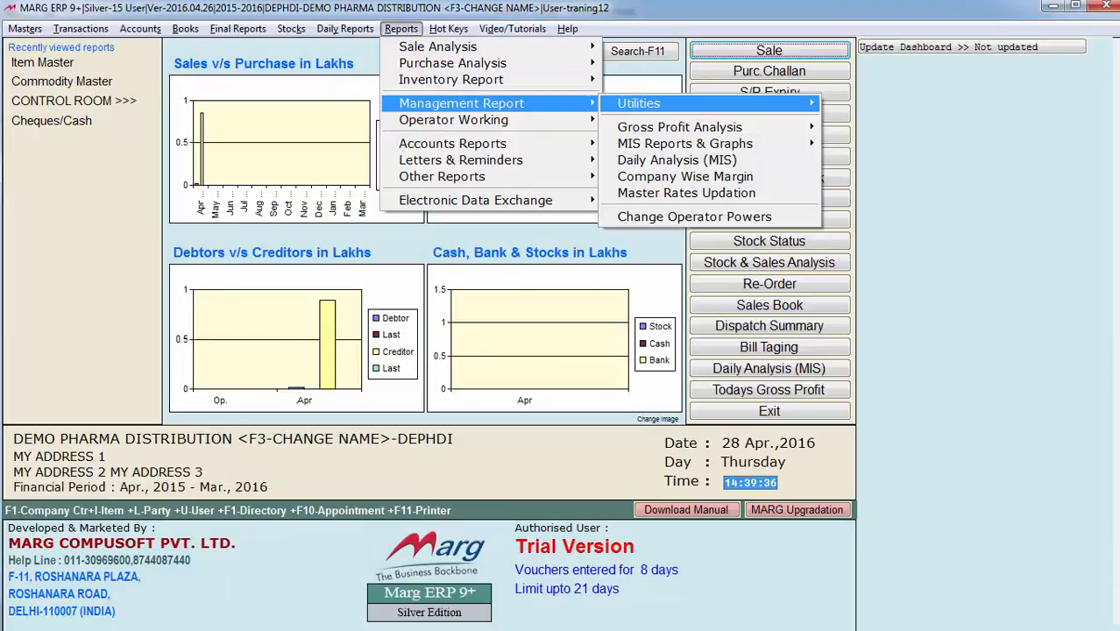
key("u")
key("Down")
key("Down")
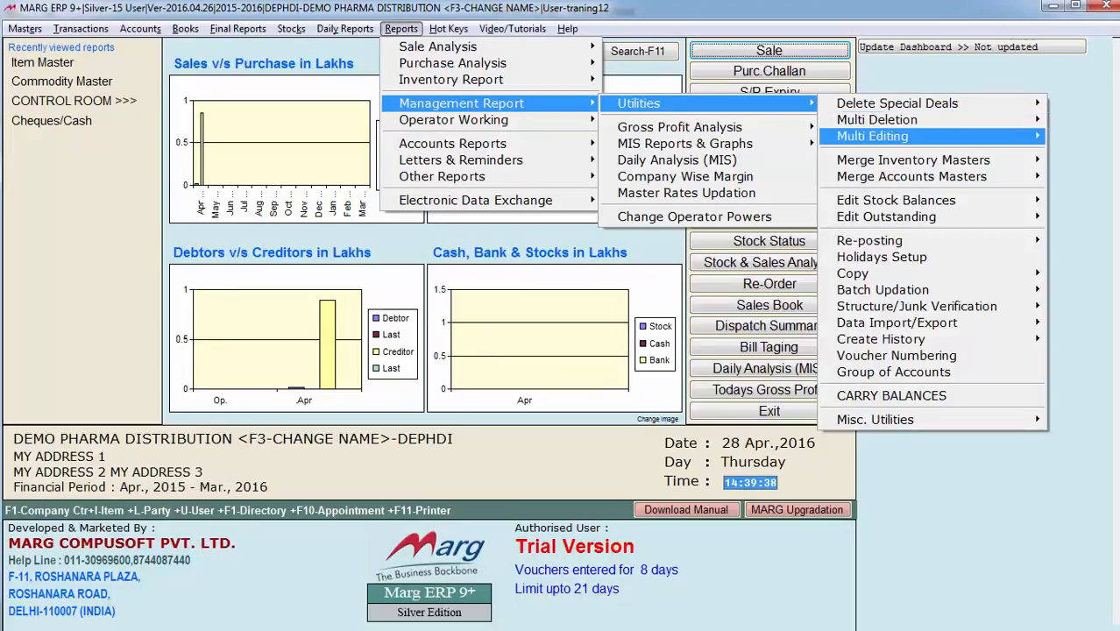
key("Right")
key("Down")
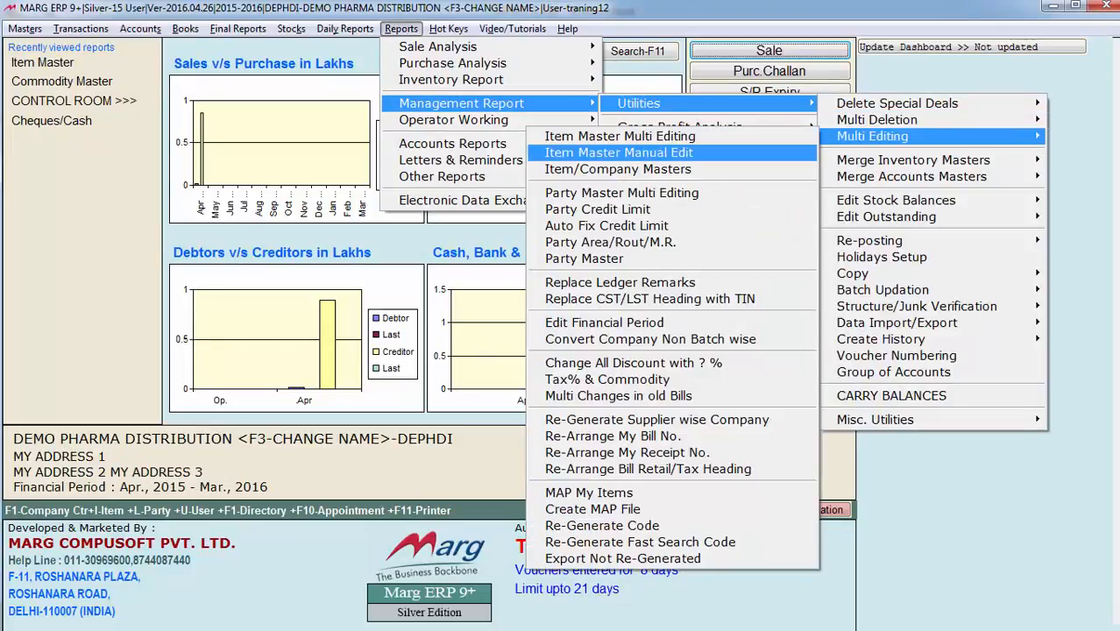
key("Down")
key("Down")
key("Down")
key("Down")
key("Down")
key("Down")
key("Down")
key("Down")
key("Down")
key("Down")
key("Down")
key("Down")
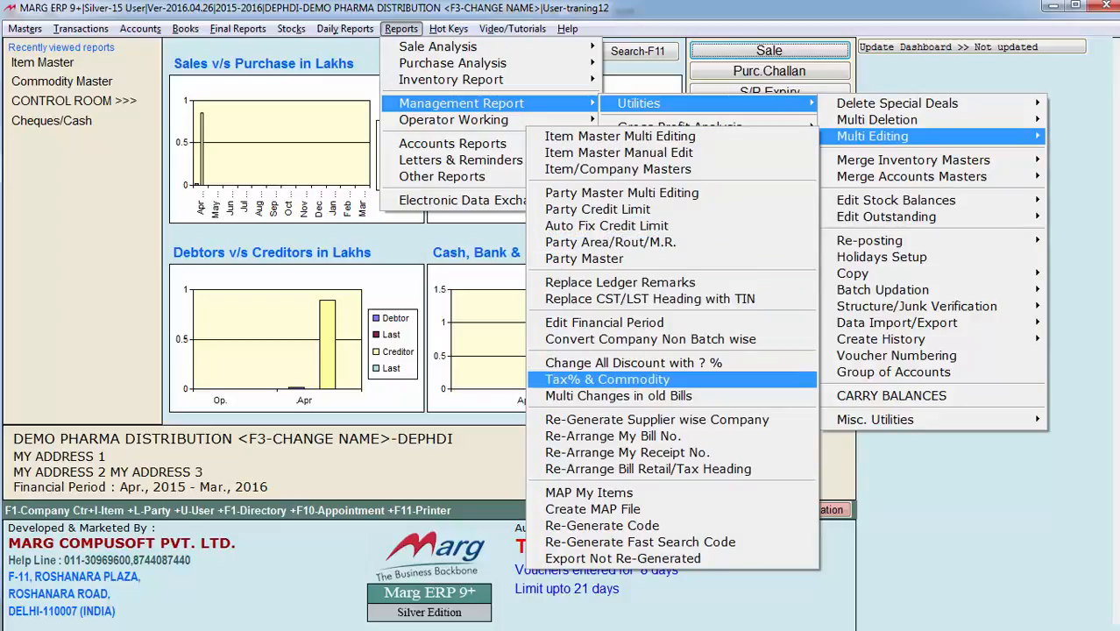
key("Return")
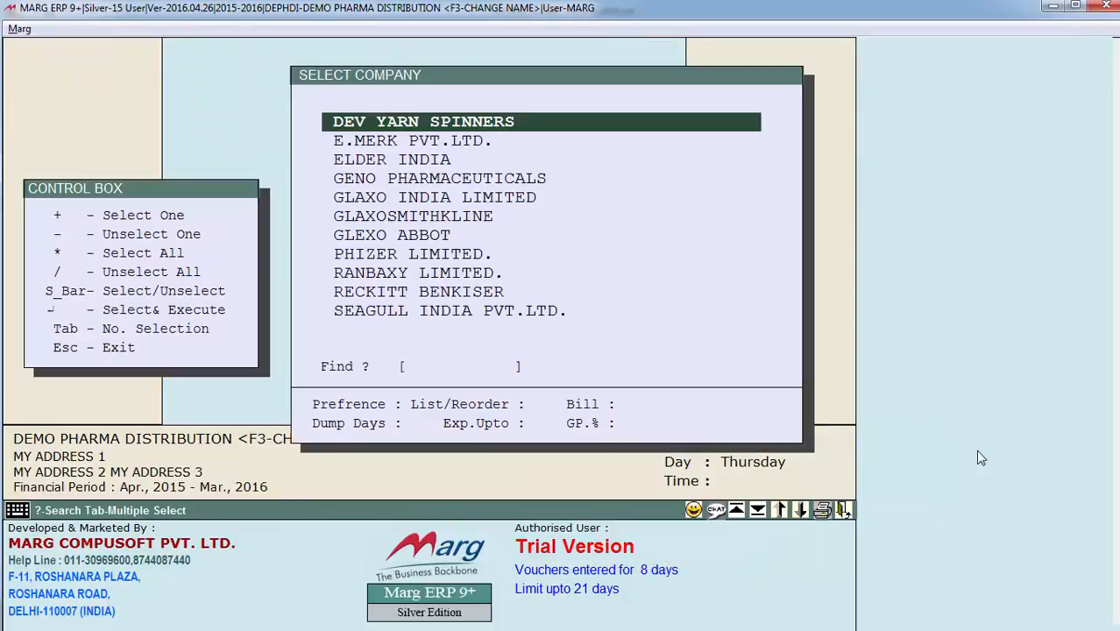
key("asterisk")
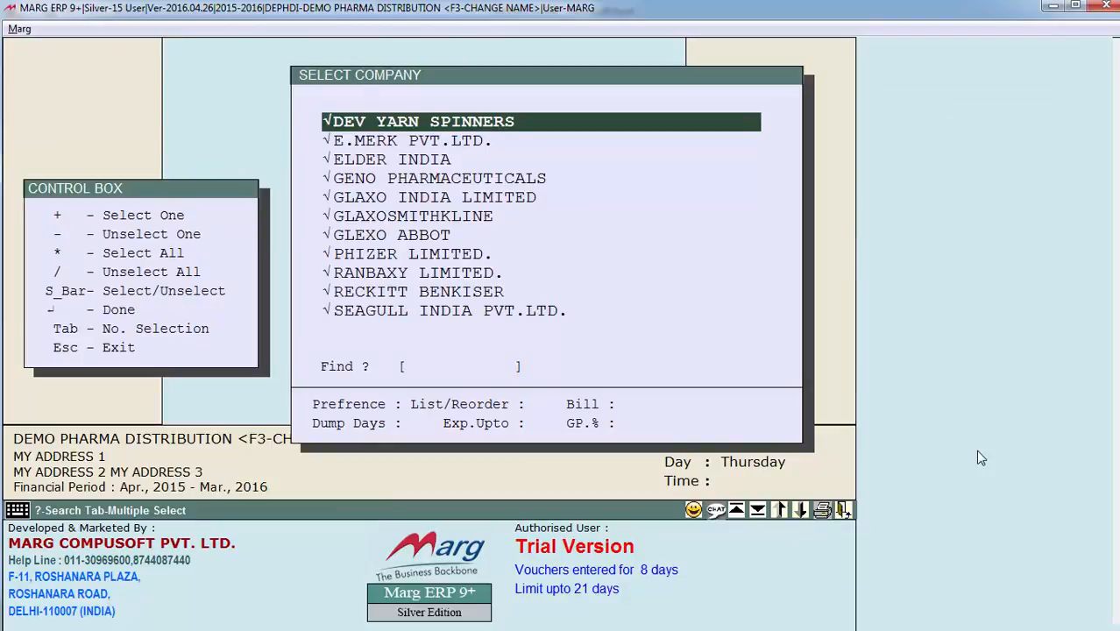
key("Return")
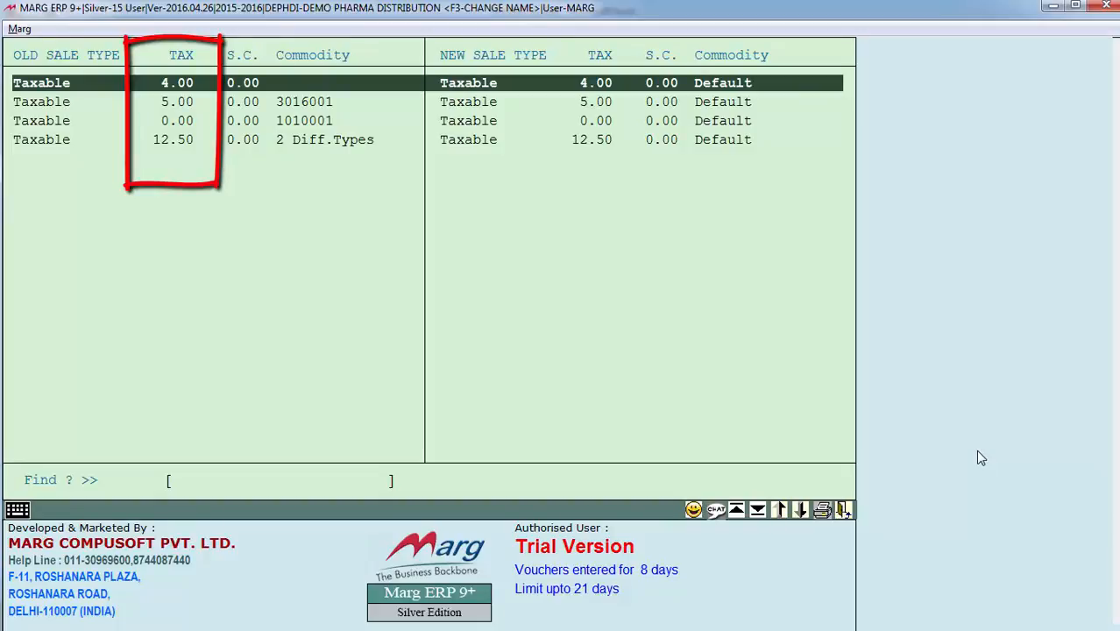
Review the tax rates and their assigned commodities in the Tax% & Commodity list
key("Down")
key("Down")
key("Down")
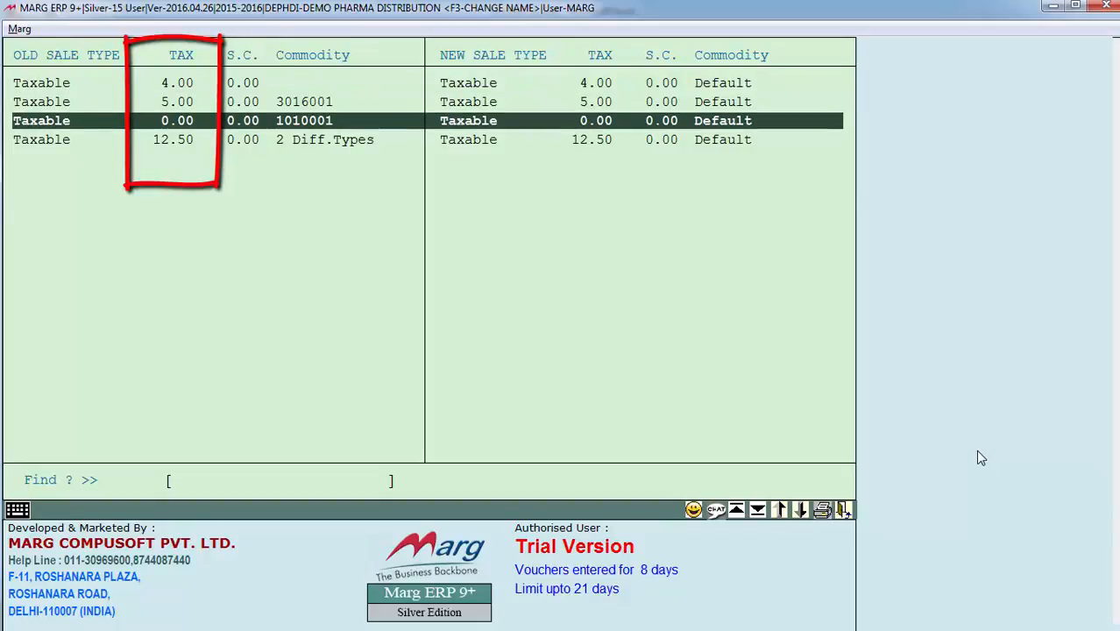
key("Up")
key("Up")
key("Up")
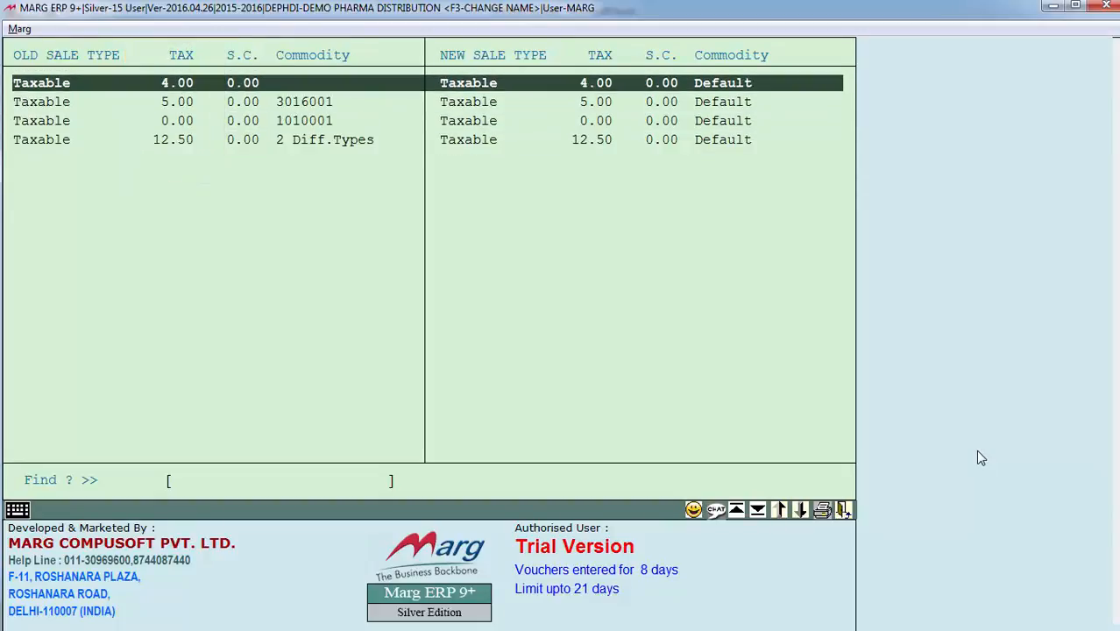
Select the 5% tax row and check the DRUGS & MEDICINES entry in the Excel commodity list
key("Down")
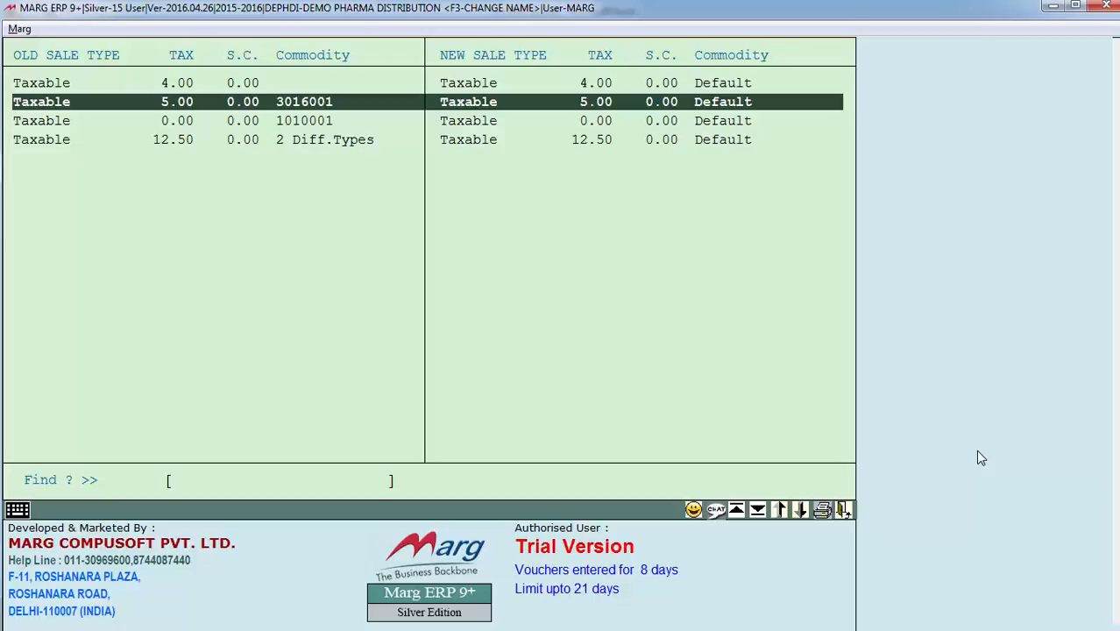
key("alt+Tab")
left_click(237, 387)
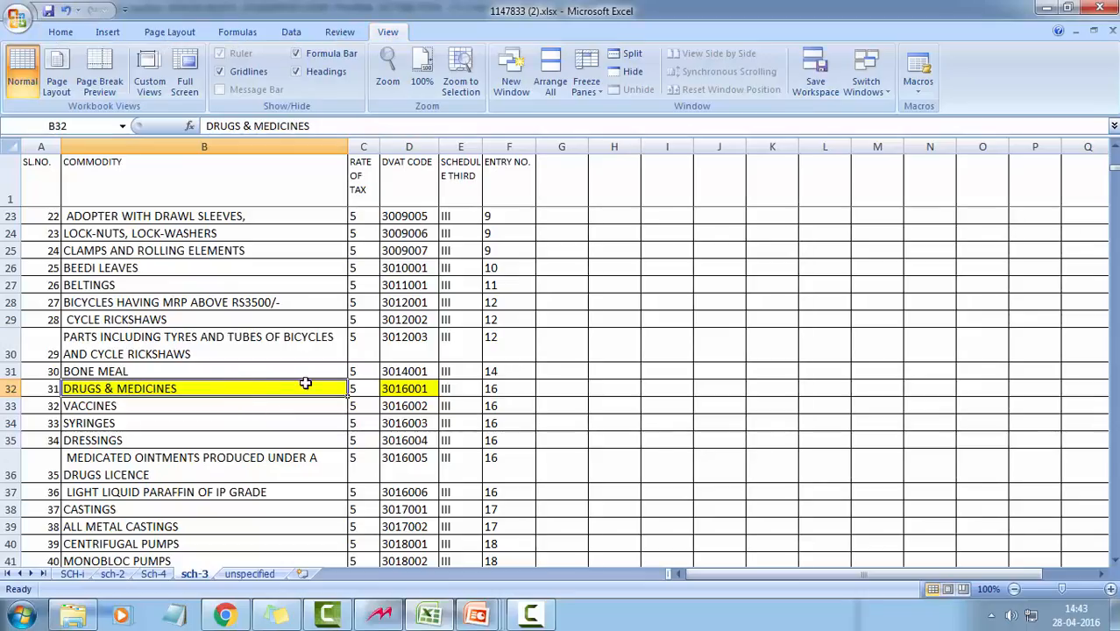
key("alt+Tab")
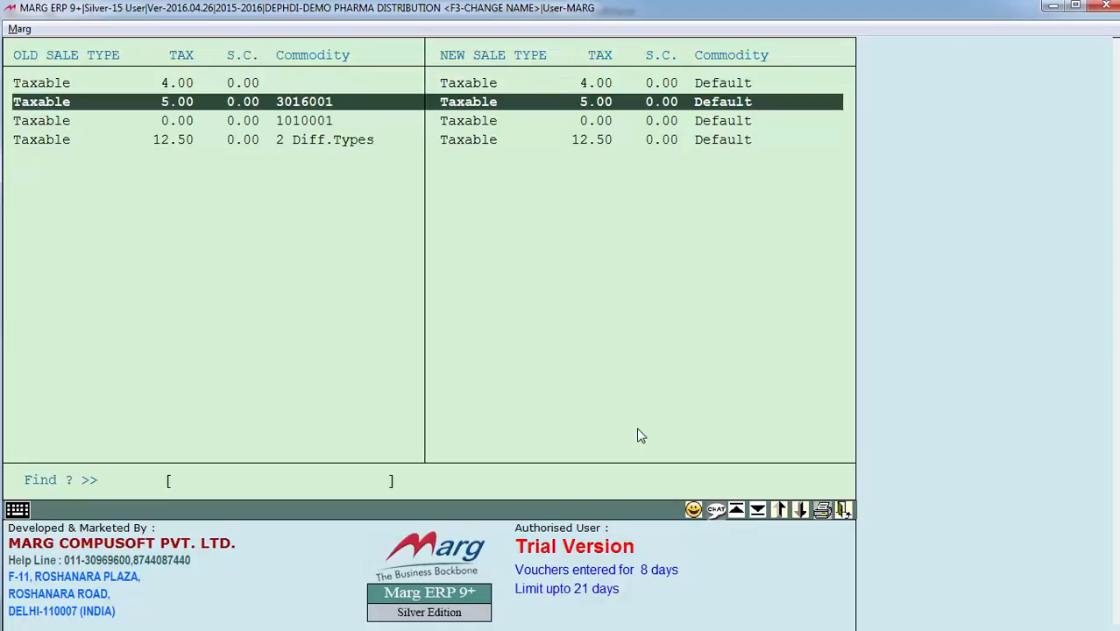
Set the new commodity of the 5% taxable row to 3016001 DRUGS & MEDICINES
key("Return")
key("Return")
key("Return")
key("Return")
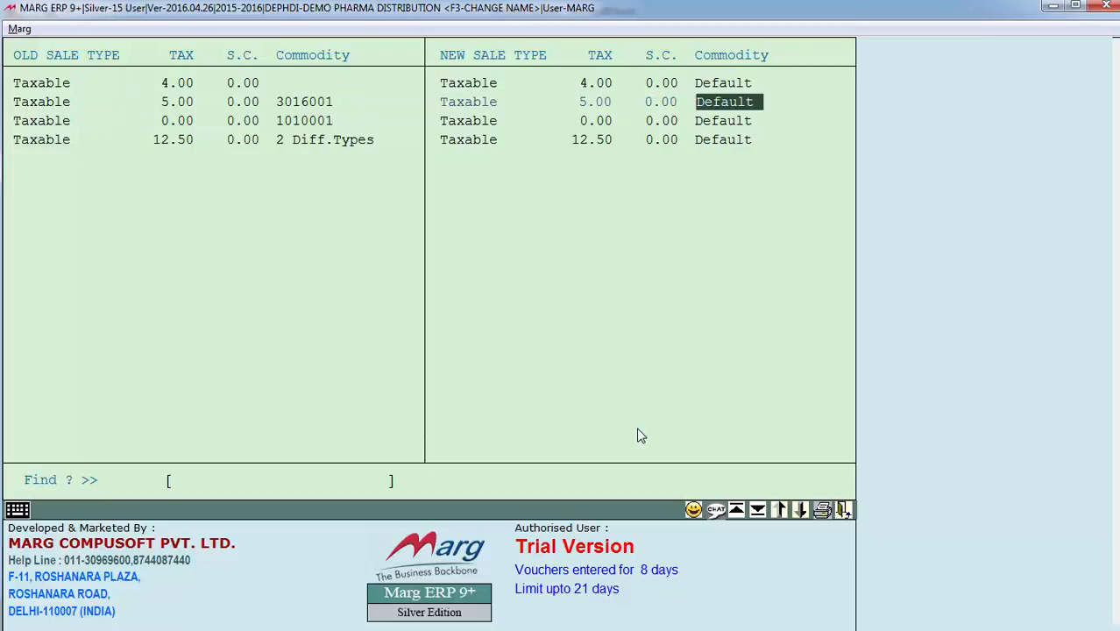
key("space")
key("Return")
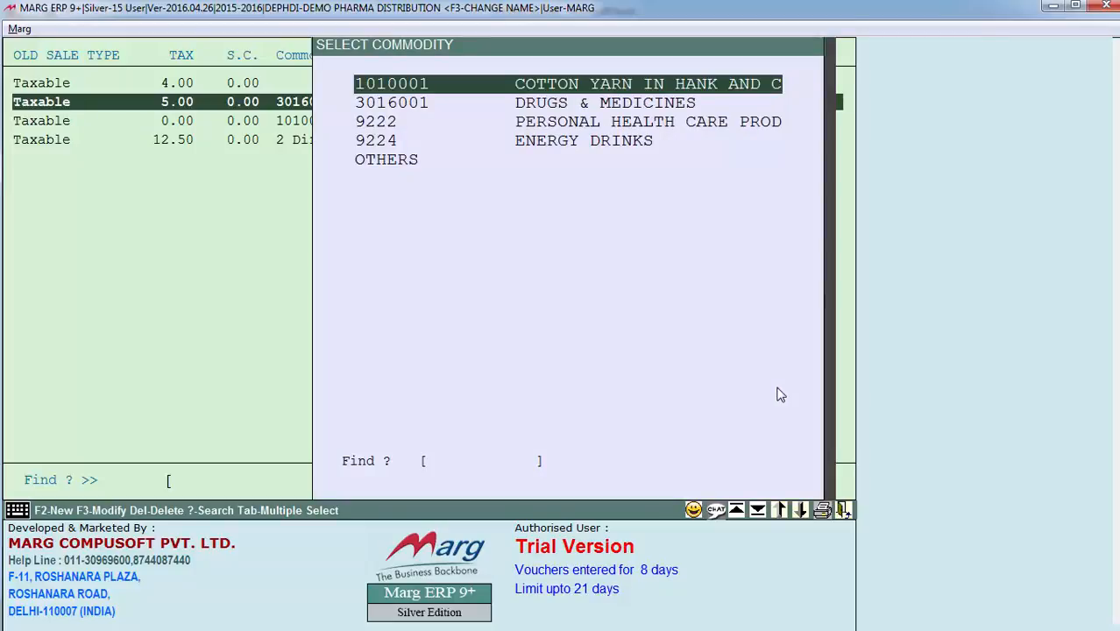
key("Down")
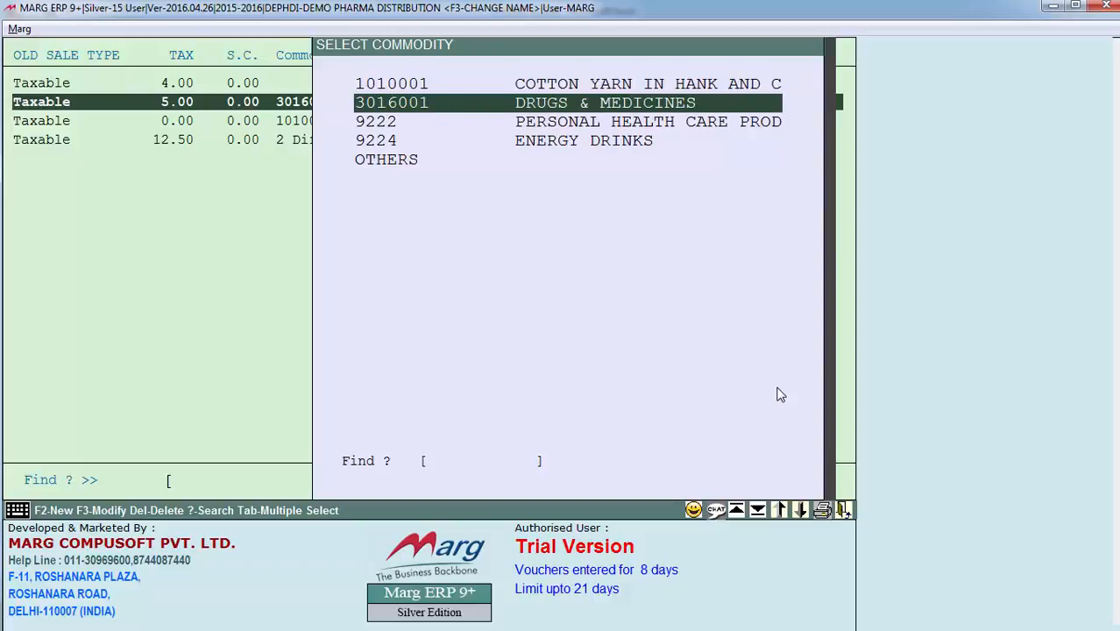
key("Return")
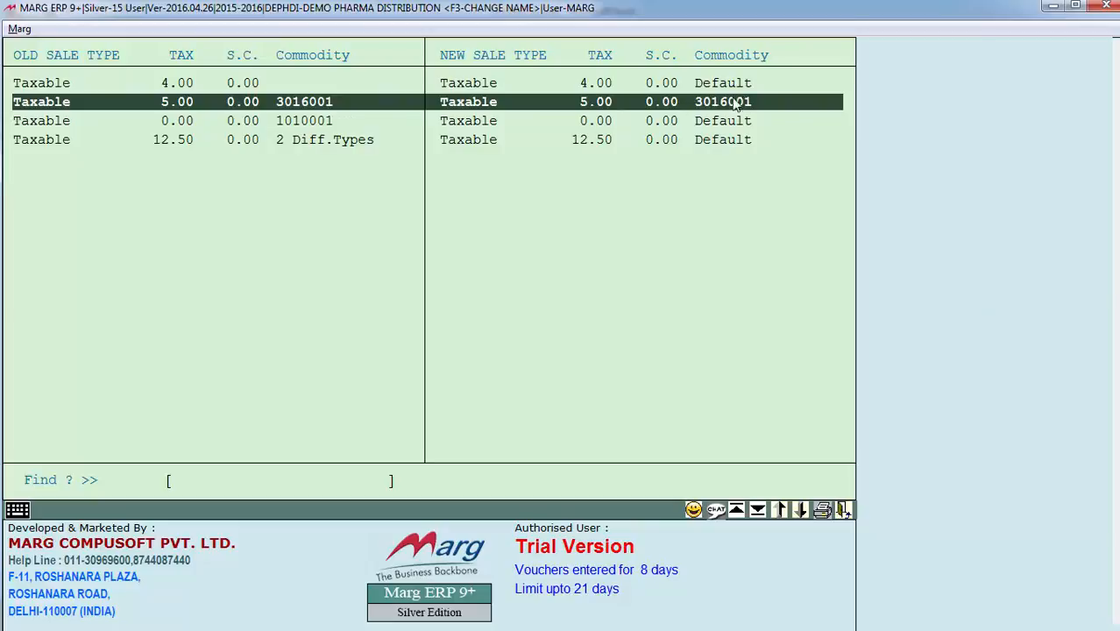
Leave the Tax% & Commodity list and save the tax structure changes
key("Down")
key("Down")
key("Up")
key("Up")
key("Escape")
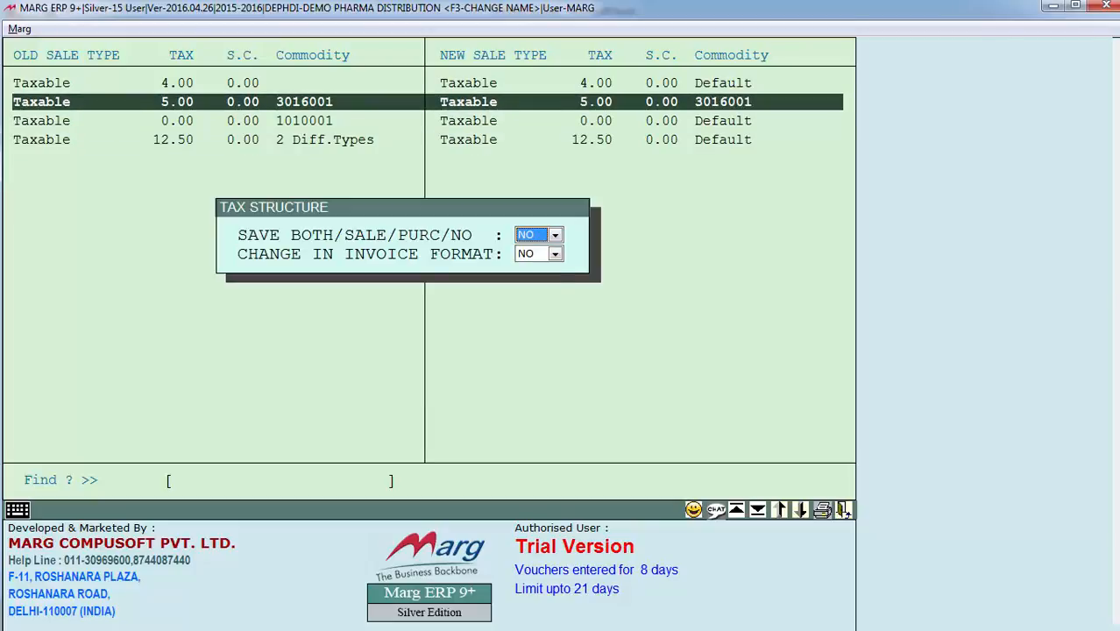
key("space")
key("Down")
key("Return")
key("Return")
key("Return")
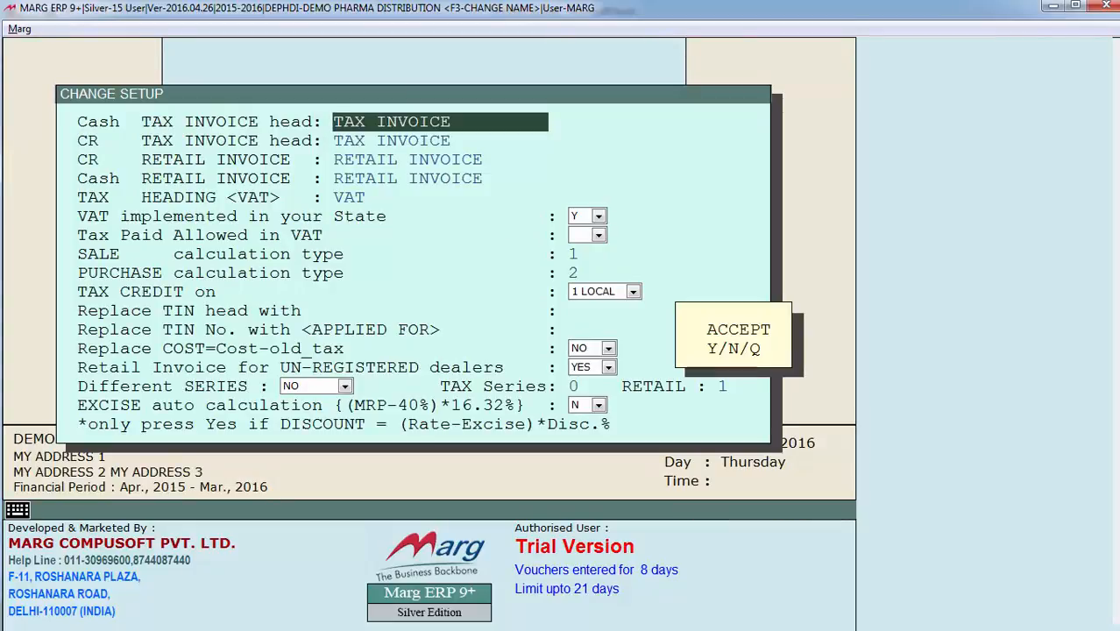
Accept the invoice and VAT setup, and reopen the DEMO PHARMA DISTRIBUTION company through Marg Gateway
key("y")
key("Return")
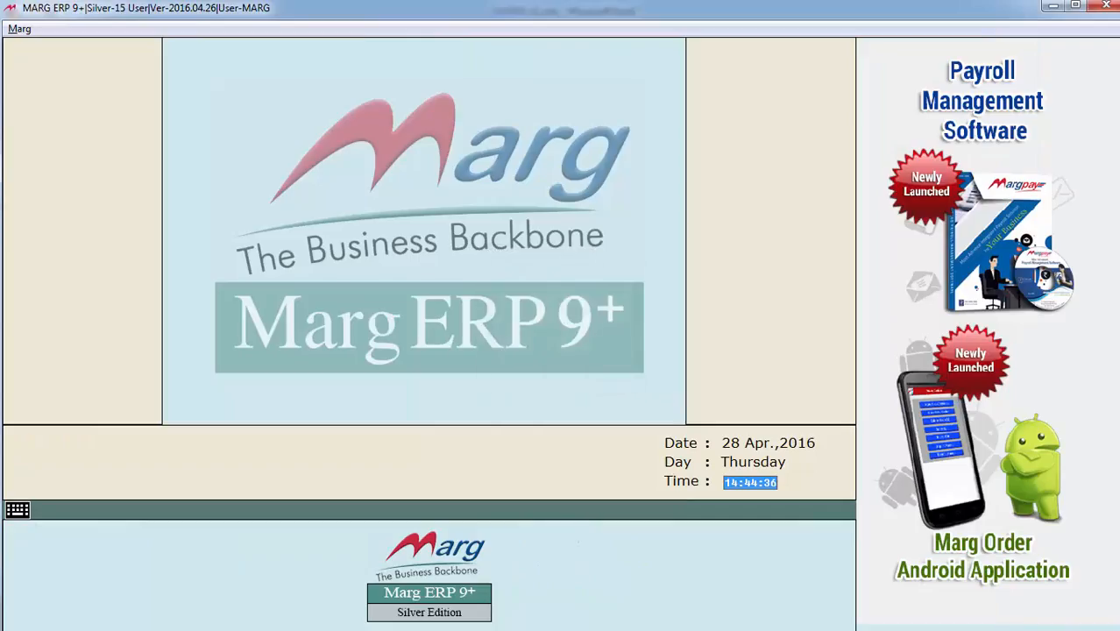
key("Return")
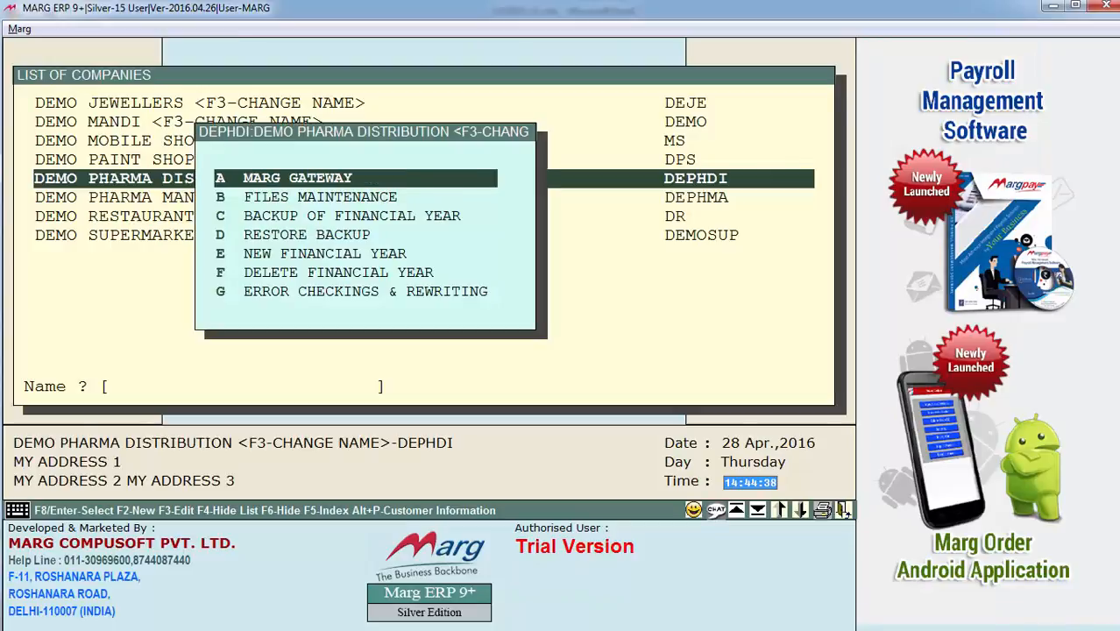
key("Return")
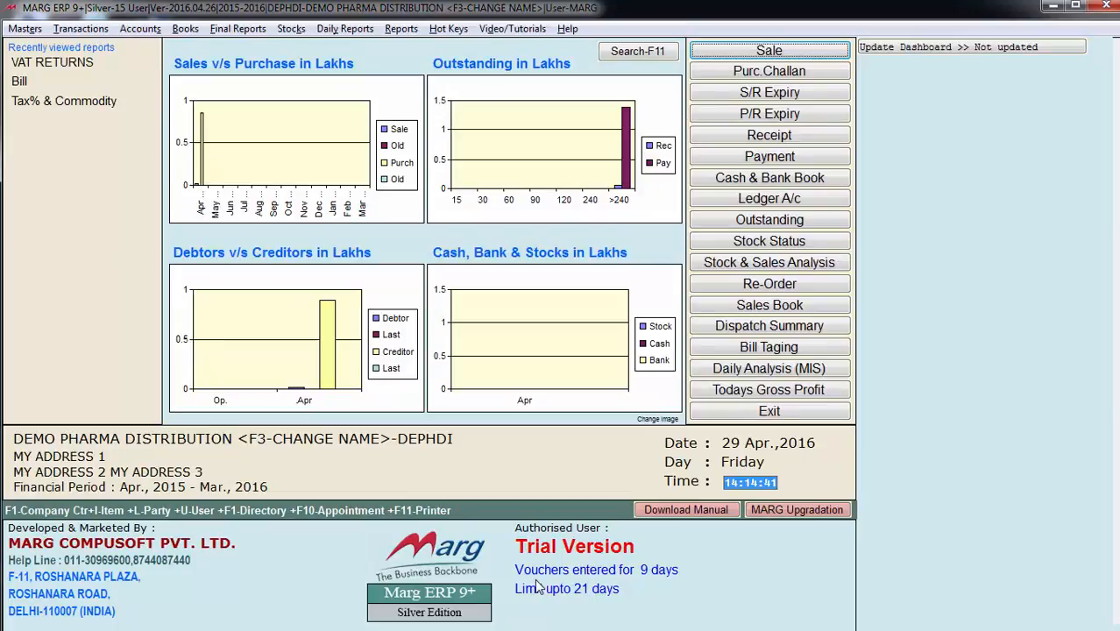
Switch to the Excel commodity list and examine the VACCINES, SYRINGES and DRESSINGS entries and the DVAT code for DRESSINGS
key("alt+Tab")
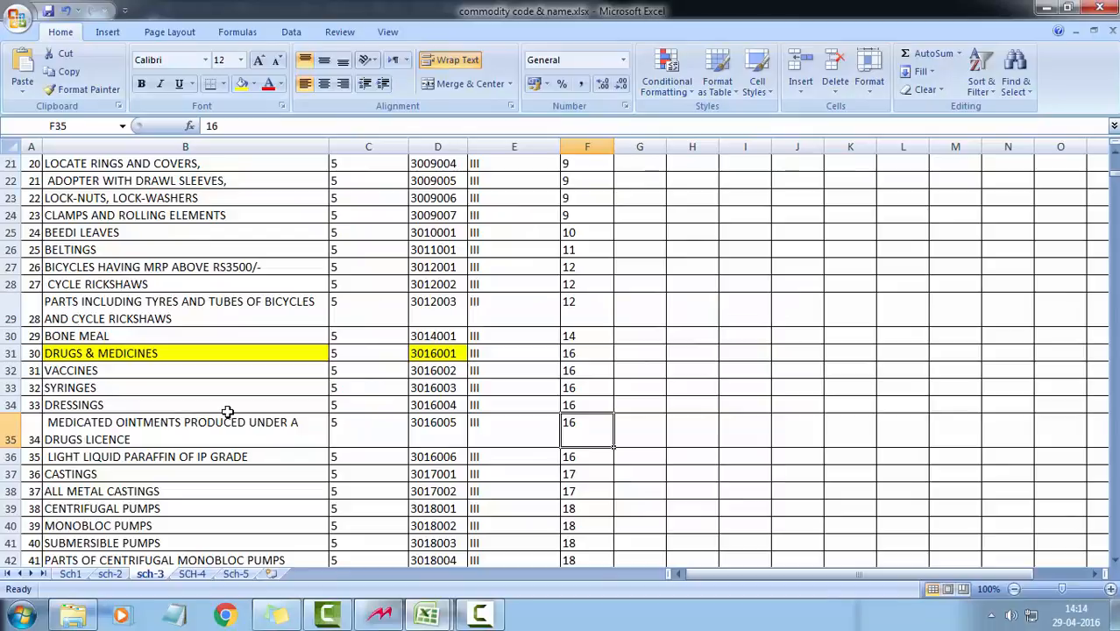
left_click(96, 373)
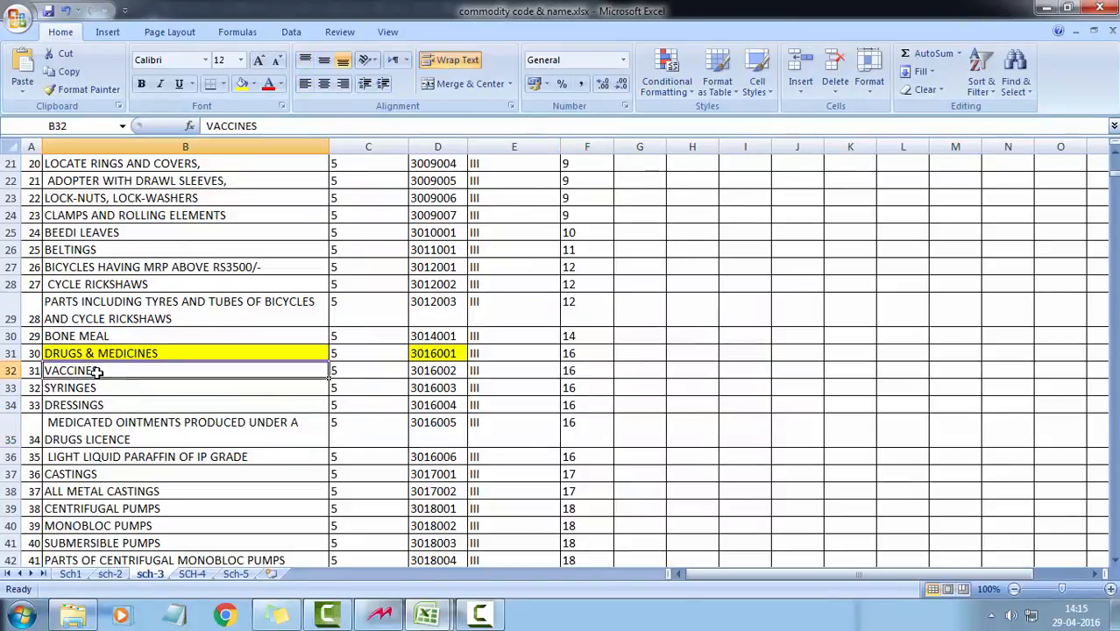
left_click(101, 387)
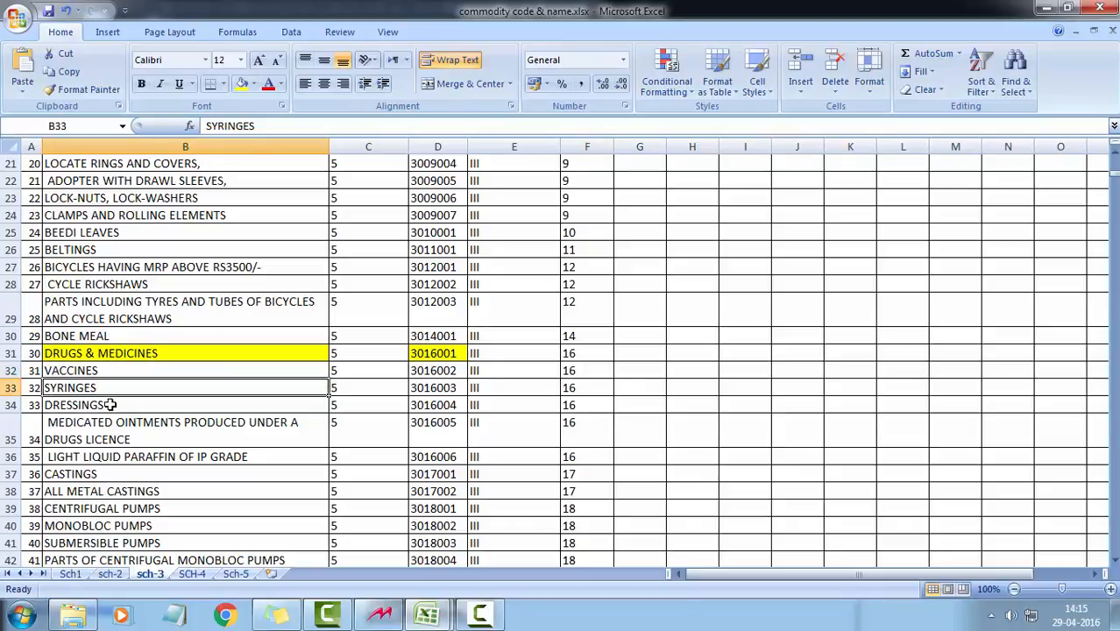
left_click(111, 405)
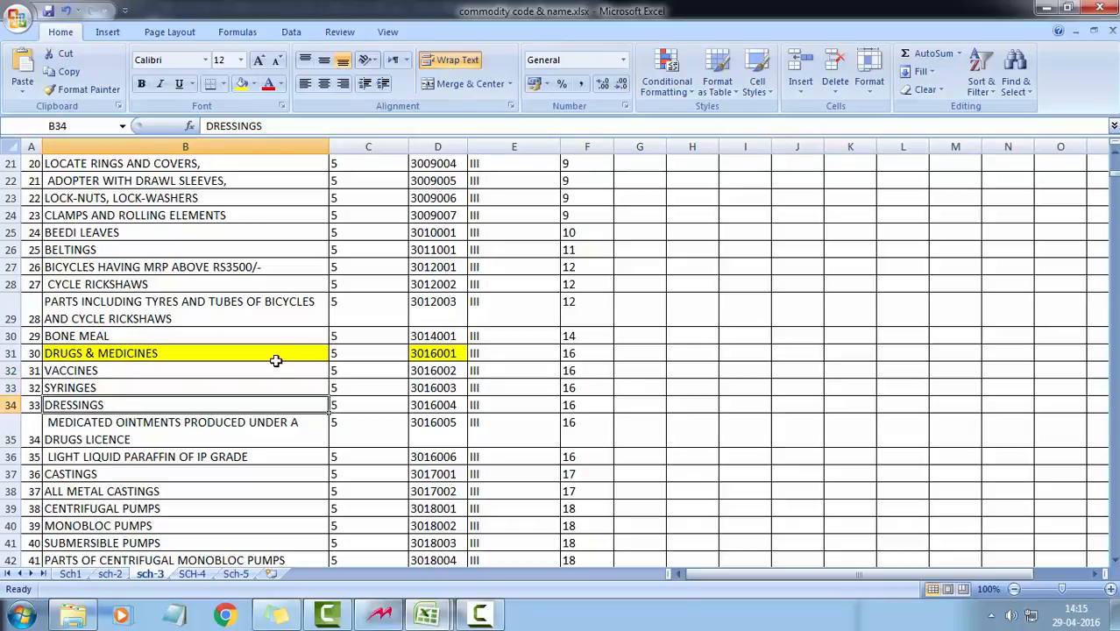
left_click(427, 405)
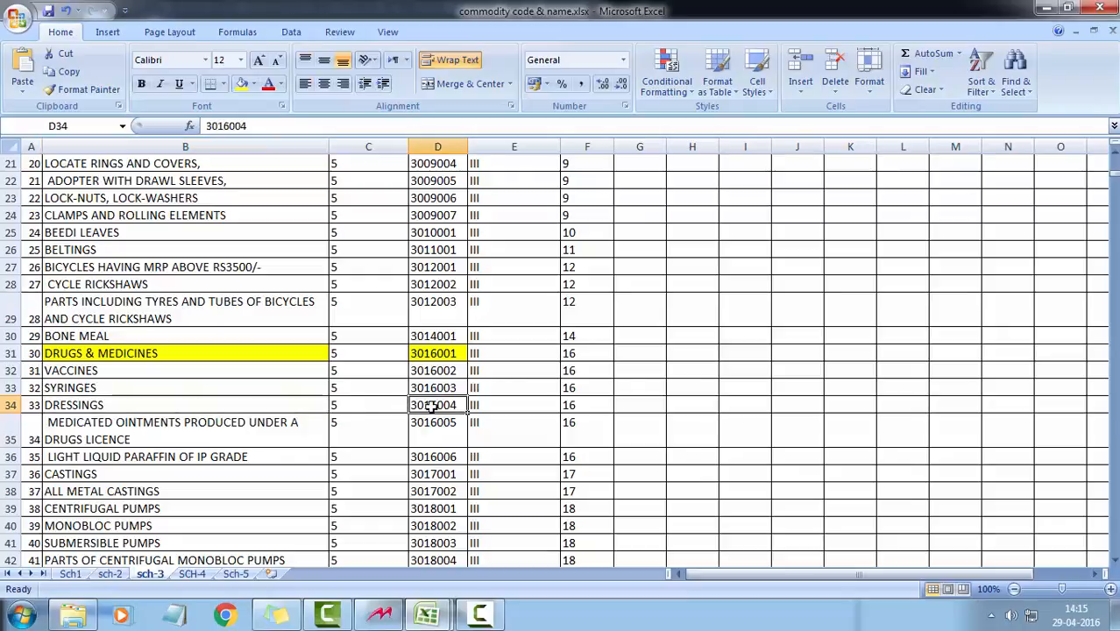
key("Up")
left_click(446, 407)
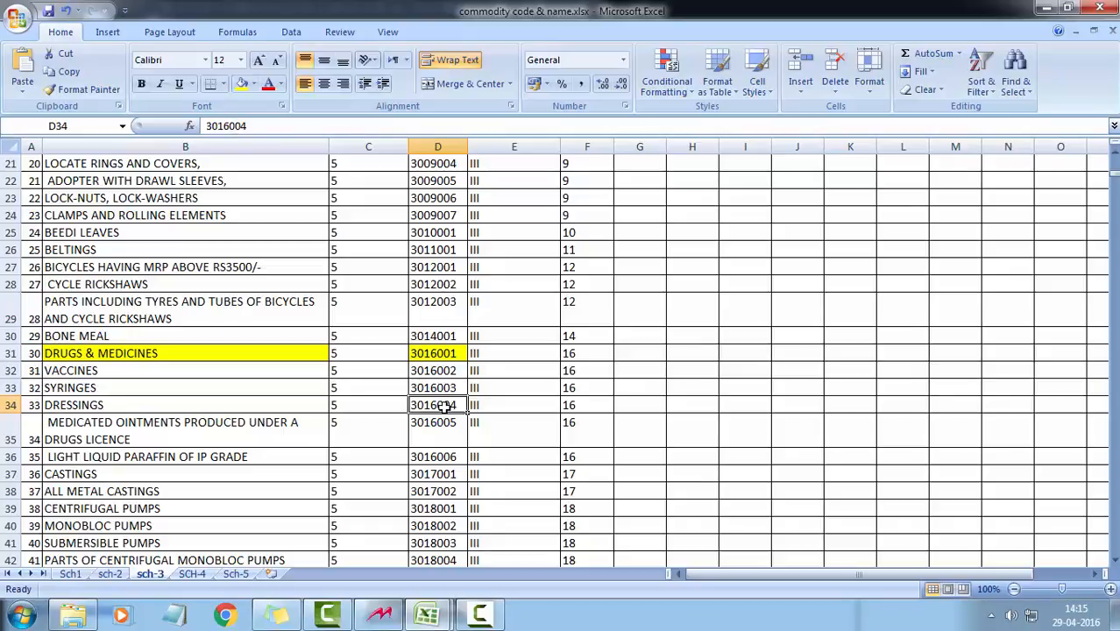
left_click(533, 408)
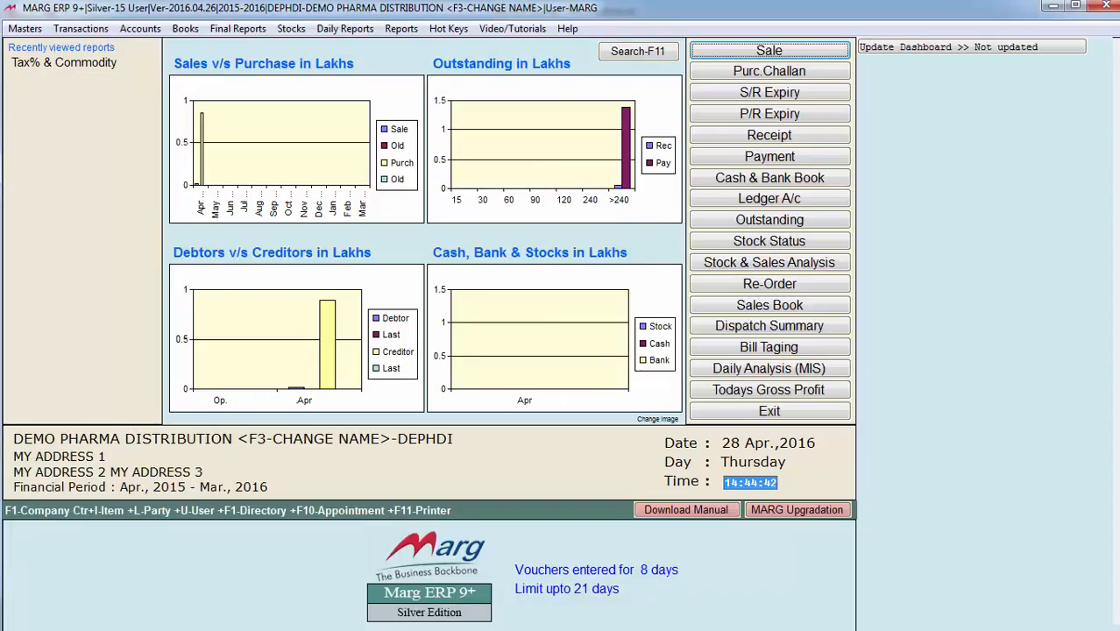
Enter a sale bill dated 30-03-2016 for AHUJA MEDICINE CENTRE with 10 CROCIN, 20 DETTOL SOAP and 30 EZEE COTTON YARN
key("Return")
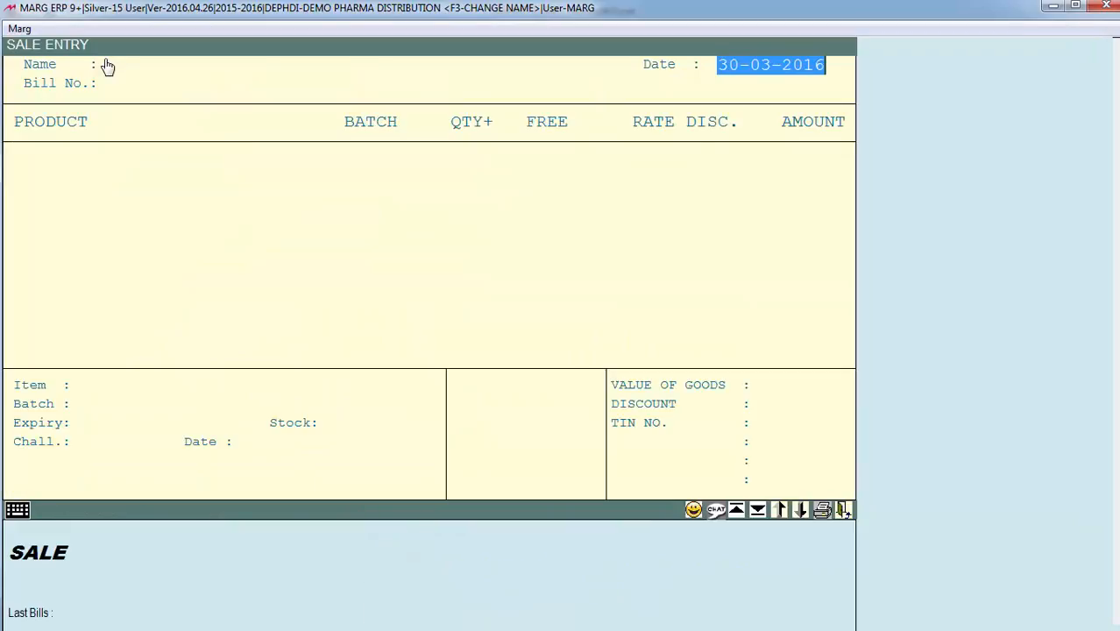
key("Return")
key("Return")
key("Return")
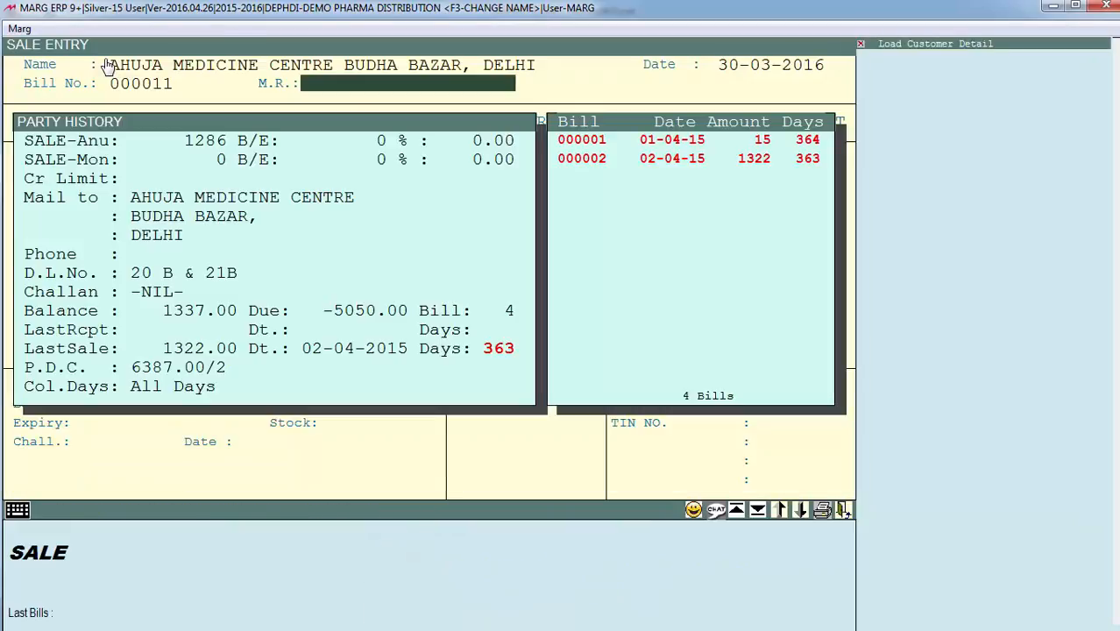
key("Return")
key("Return")
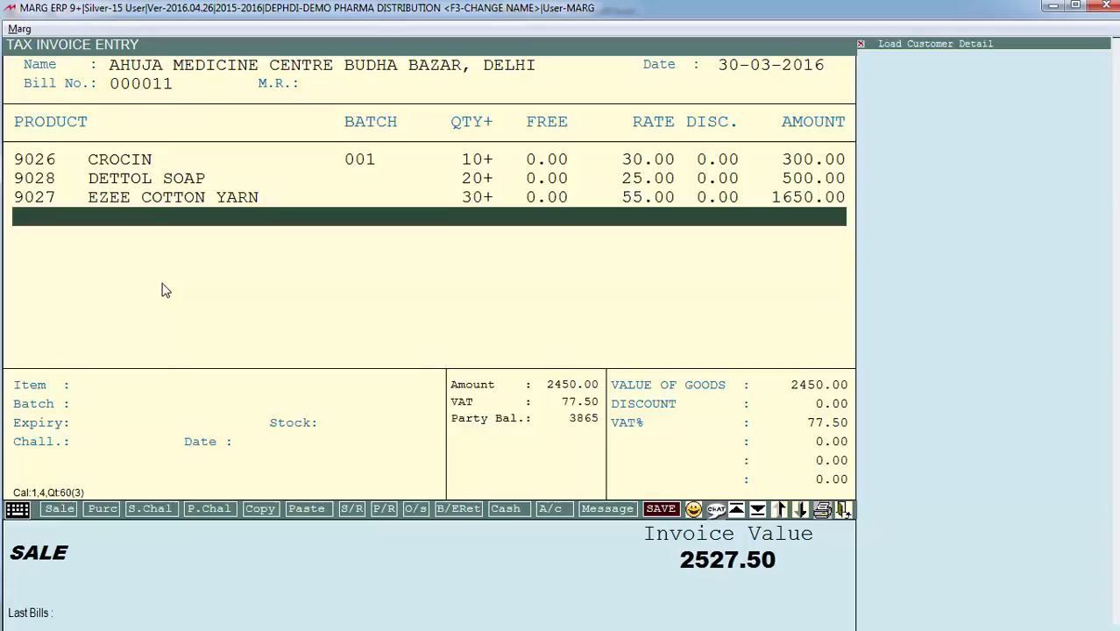
Finish the bill's item entry, accept the bill levies with 0.00 cash received, save the bill and leave sale entry
key("Return")
key("Return")
key("Return")
key("Return")
key("Return")
key("Return")
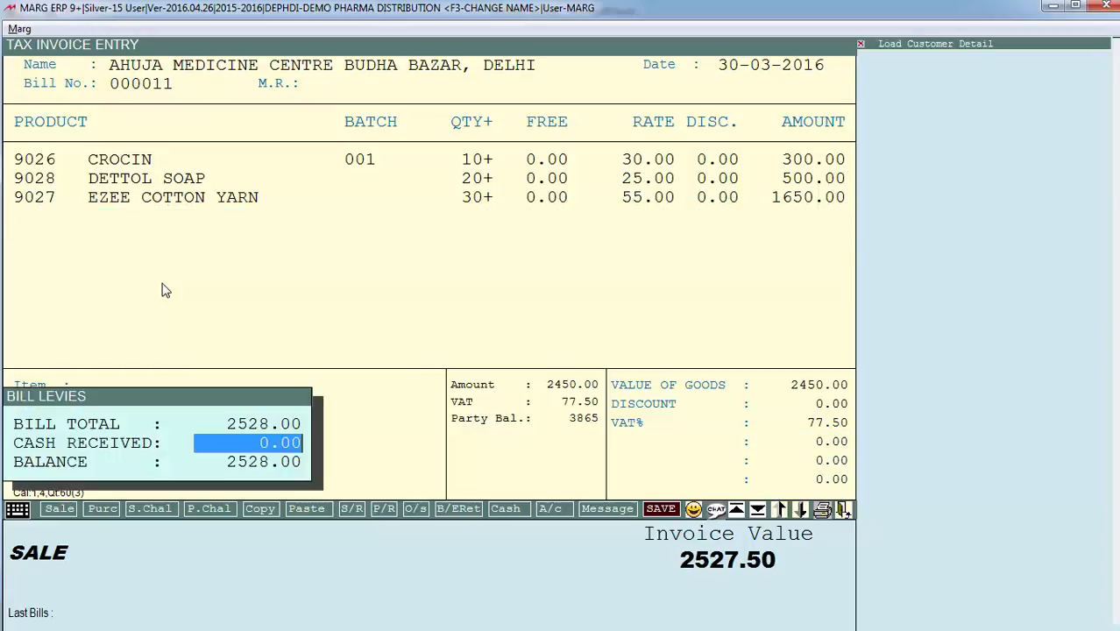
key("Return")
key("Escape")
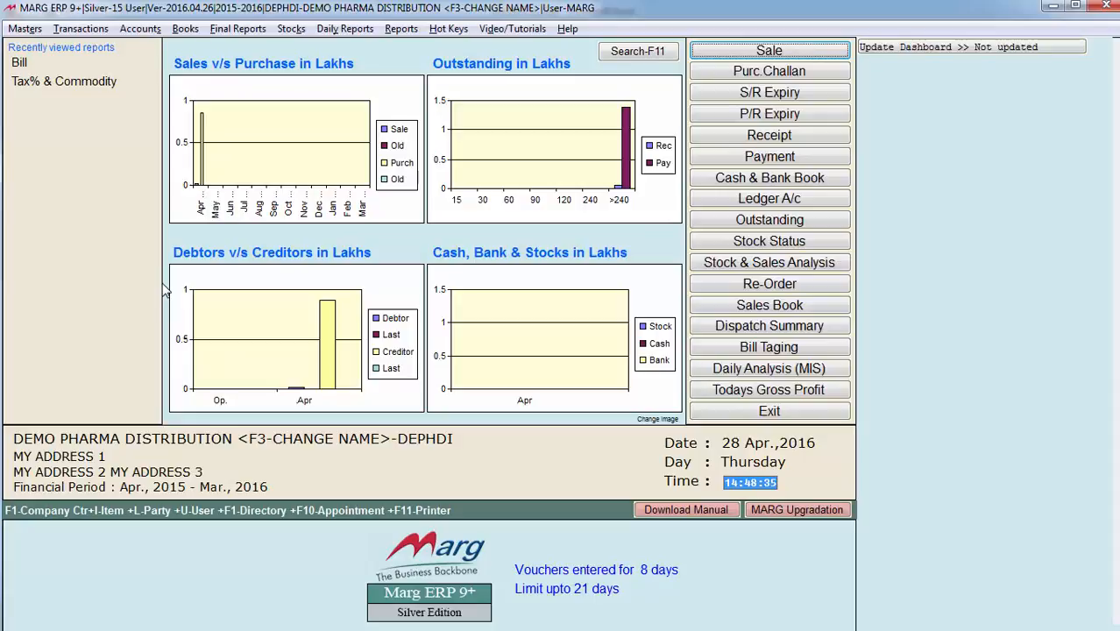
Open the VAT returns for the state DL-DELHI to reach the list of Delhi state return forms
key("alt+f")
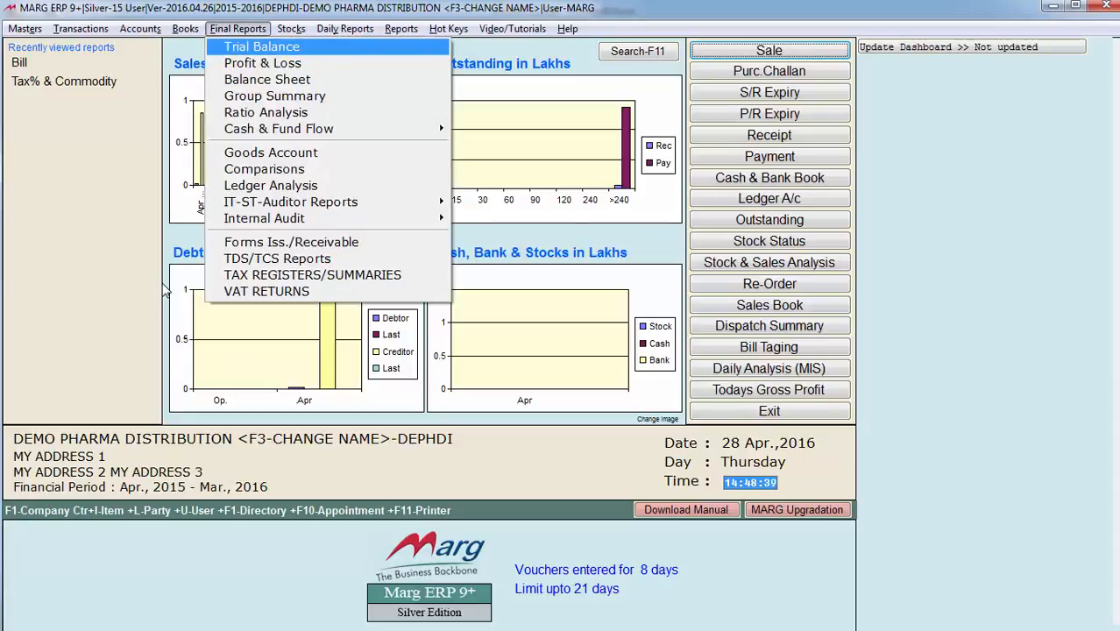
key("Up")
key("Return")
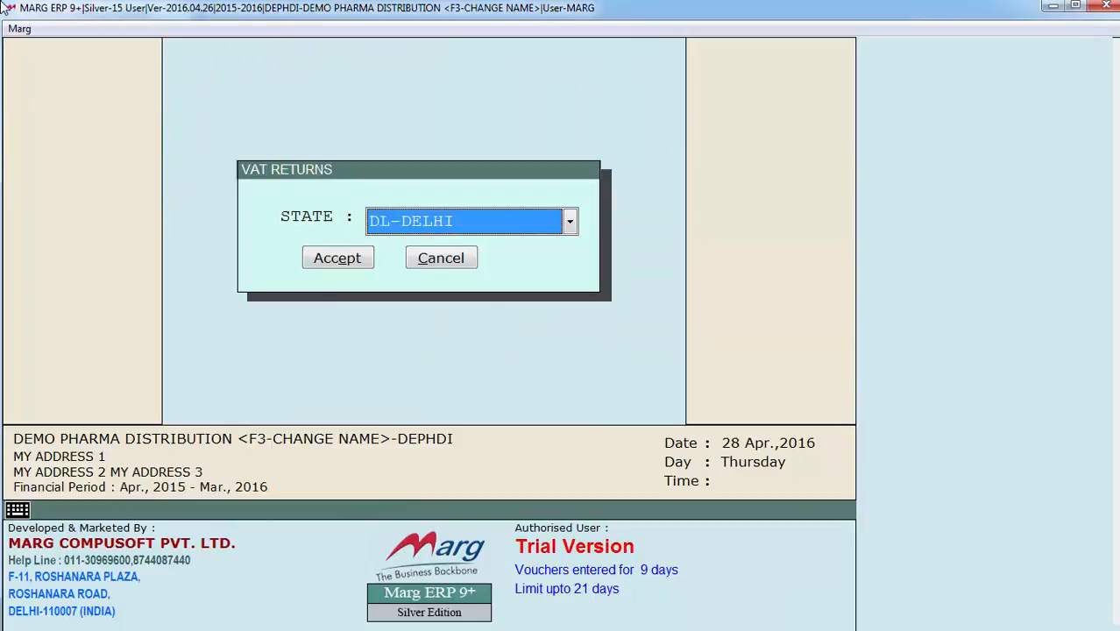
key("space")
key("space")
key("space")
key("space")
key("Return")
key("Return")
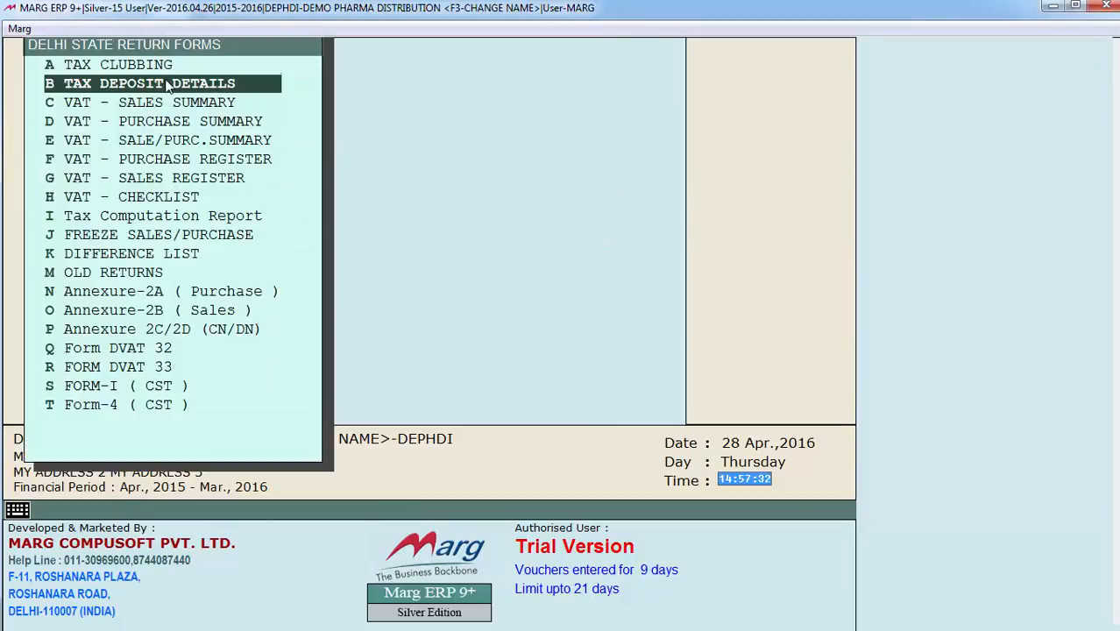
Generate the e-return for Annexure-2B (Sales) and accept saving it as Download_Annexure_2b_Sheet.xls
key("Down")
key("Down")
key("Down")
key("Down")
key("Down")
key("Down")
key("Down")
key("Down")
key("Down")
key("Down")
key("Down")
key("Down")
key("Up")
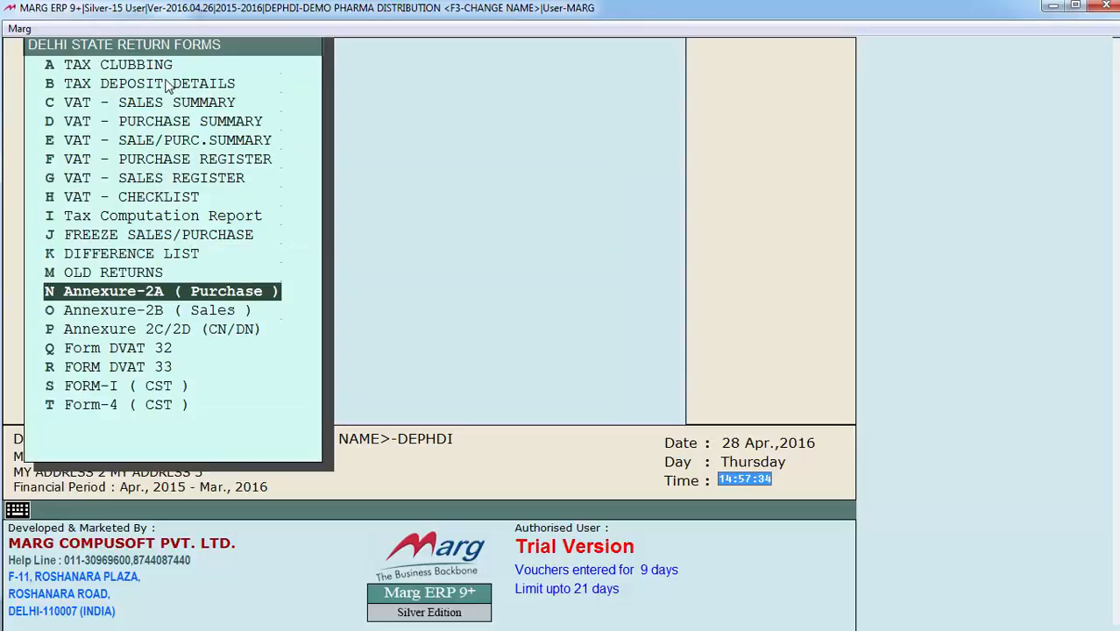
key("Down")
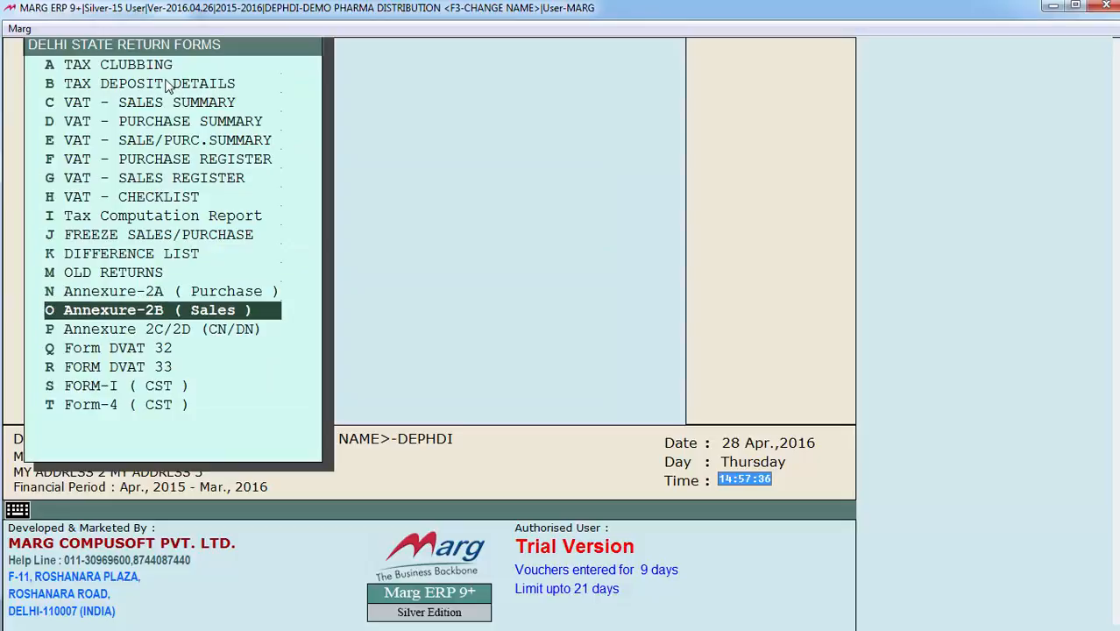
key("Return")
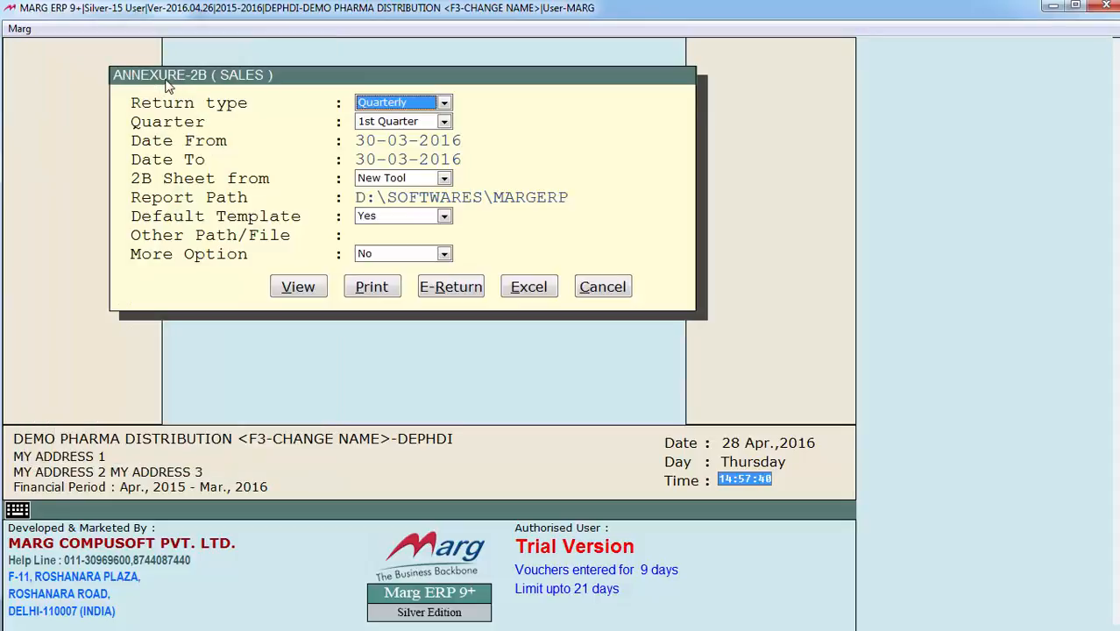
left_click(457, 291)
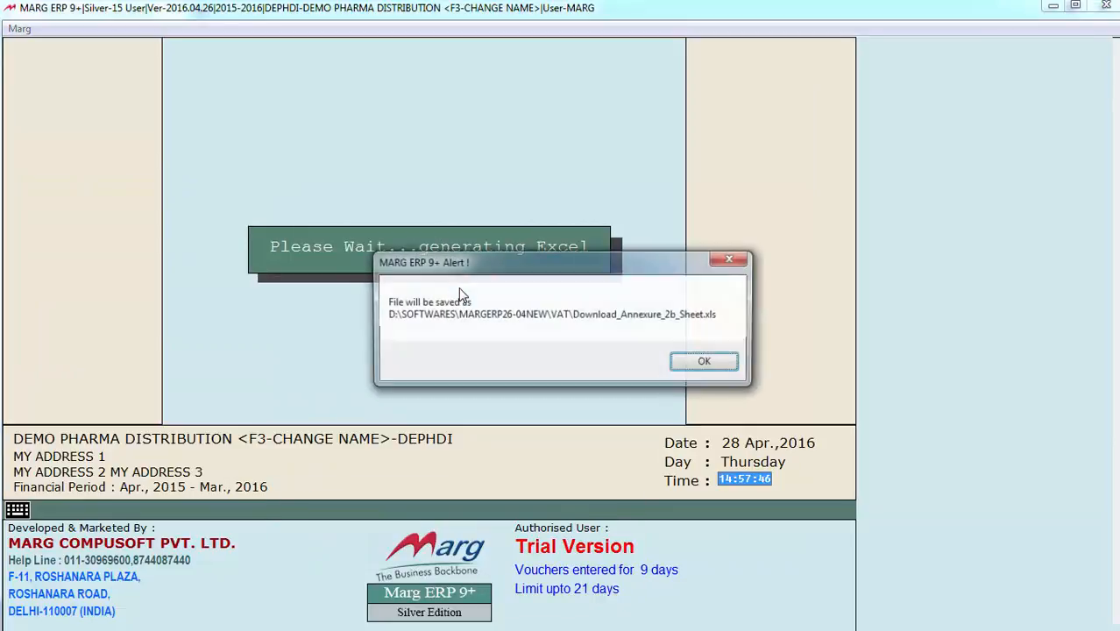
key("Return")
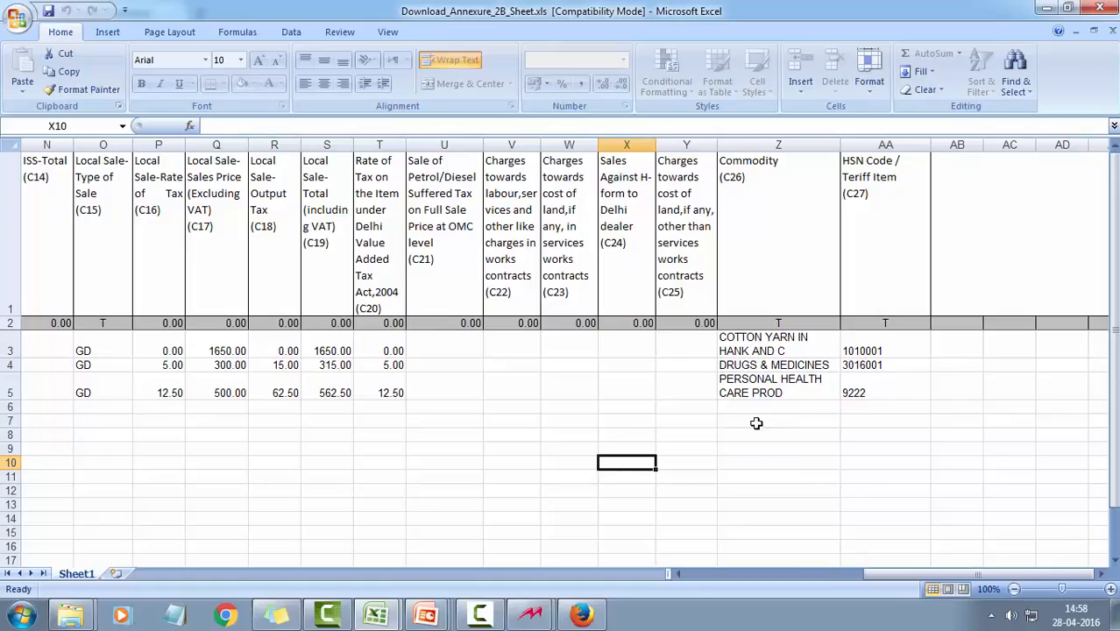
Examine the commodity names, HSN codes, local sale amounts and tax rates of the three sales rows in the Annexure-2B sheet
left_click_drag(776, 347, 779, 396)
left_click_drag(873, 351, 874, 391)
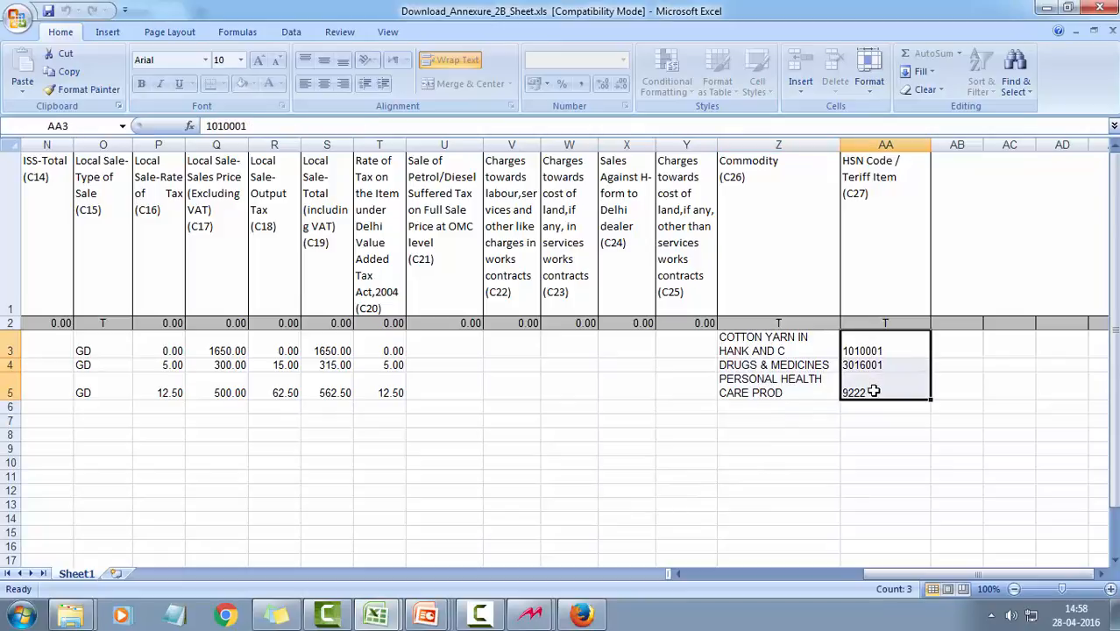
scroll(1031, 386, "left", 3)
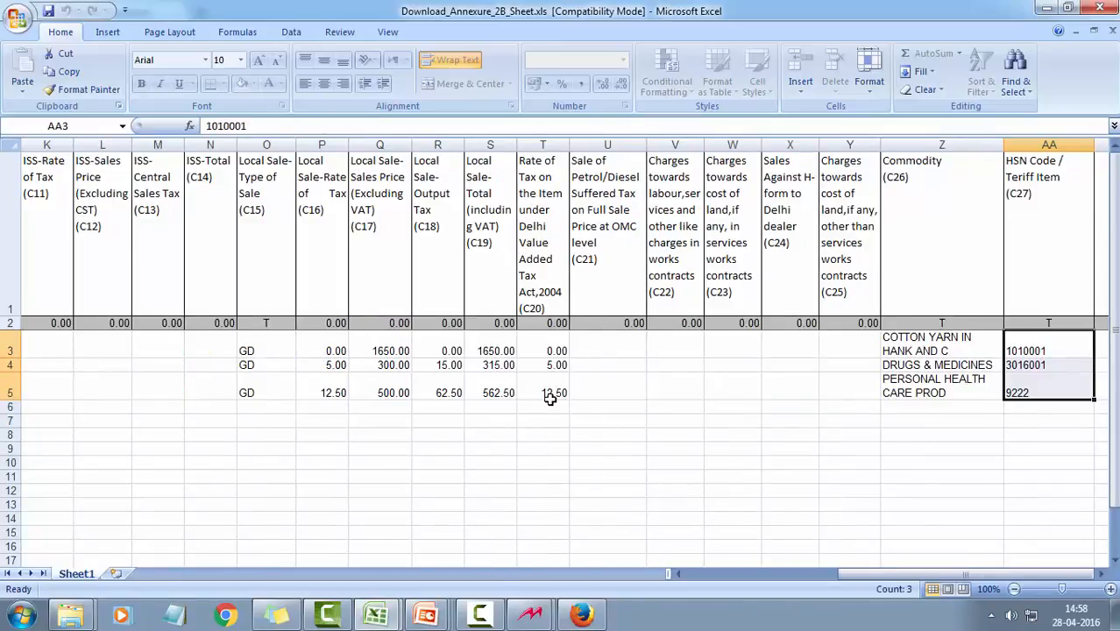
left_click_drag(555, 395, 333, 352)
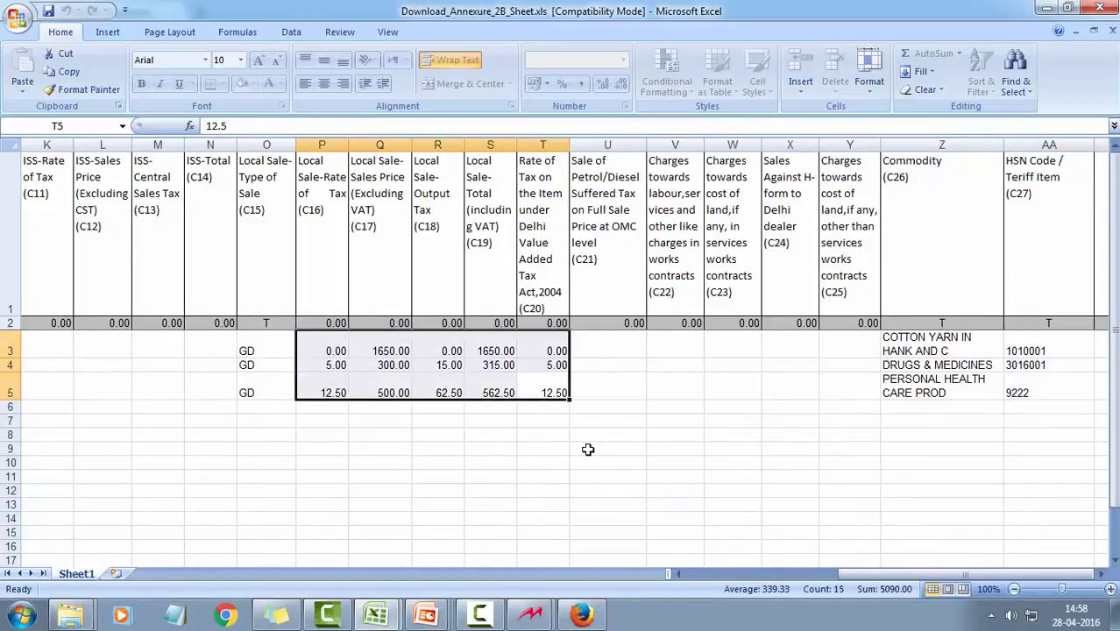
left_click(547, 423)
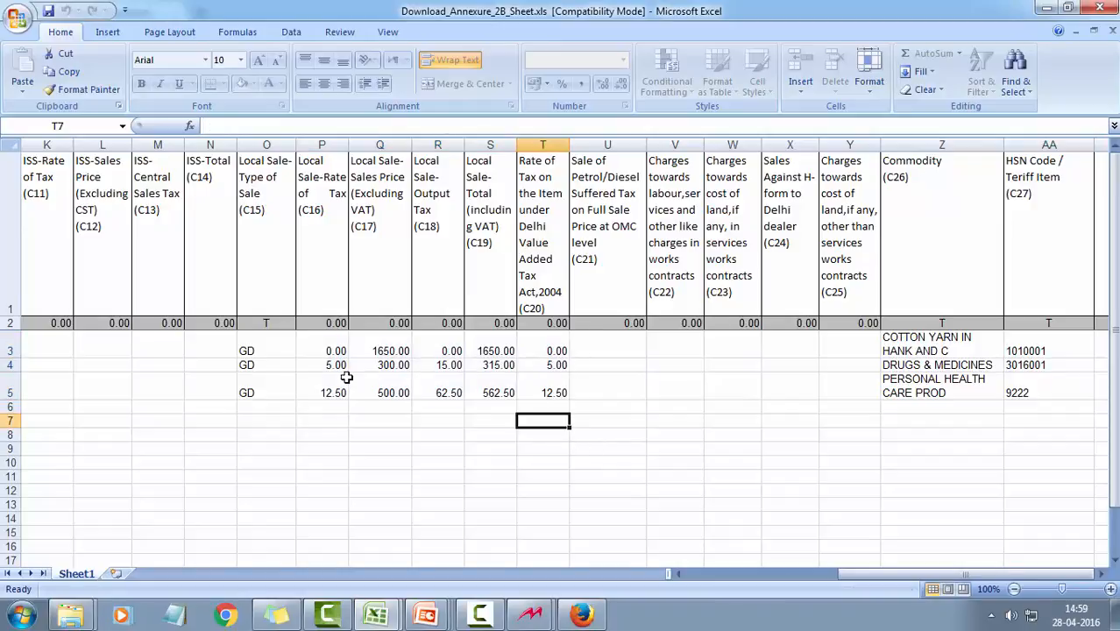